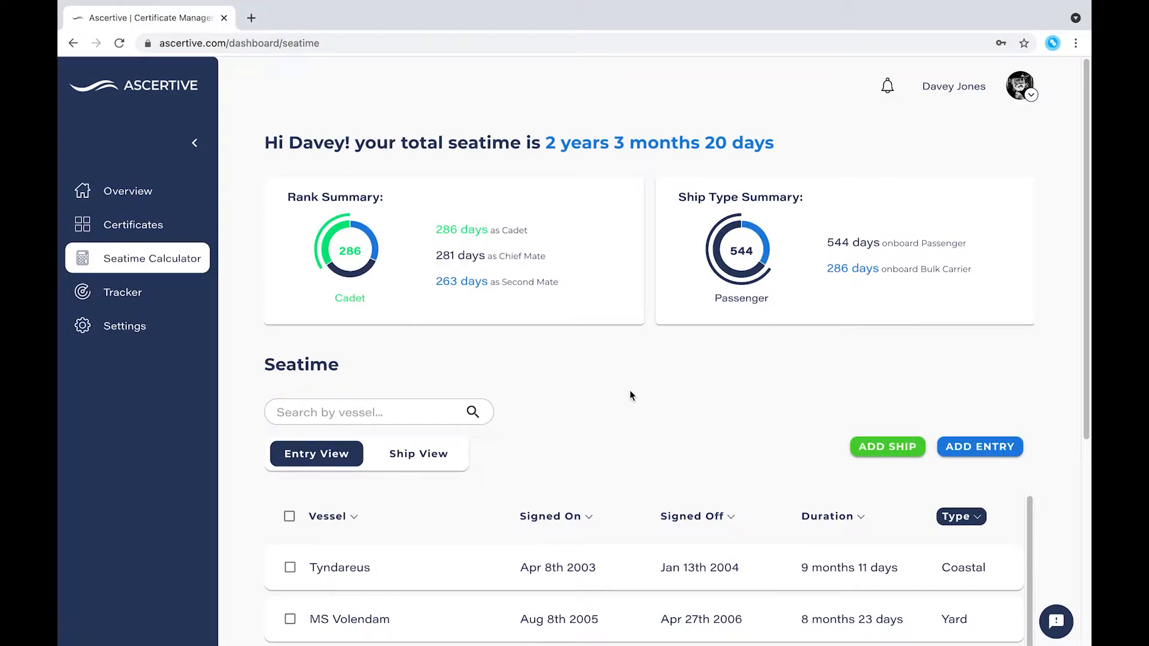
Start a new ship named QE II with vessel type Passenger and vessel flag Dubai, UAE, and proceed to its particulars.
{"action": "left_click", "coordinate": [879, 453]}
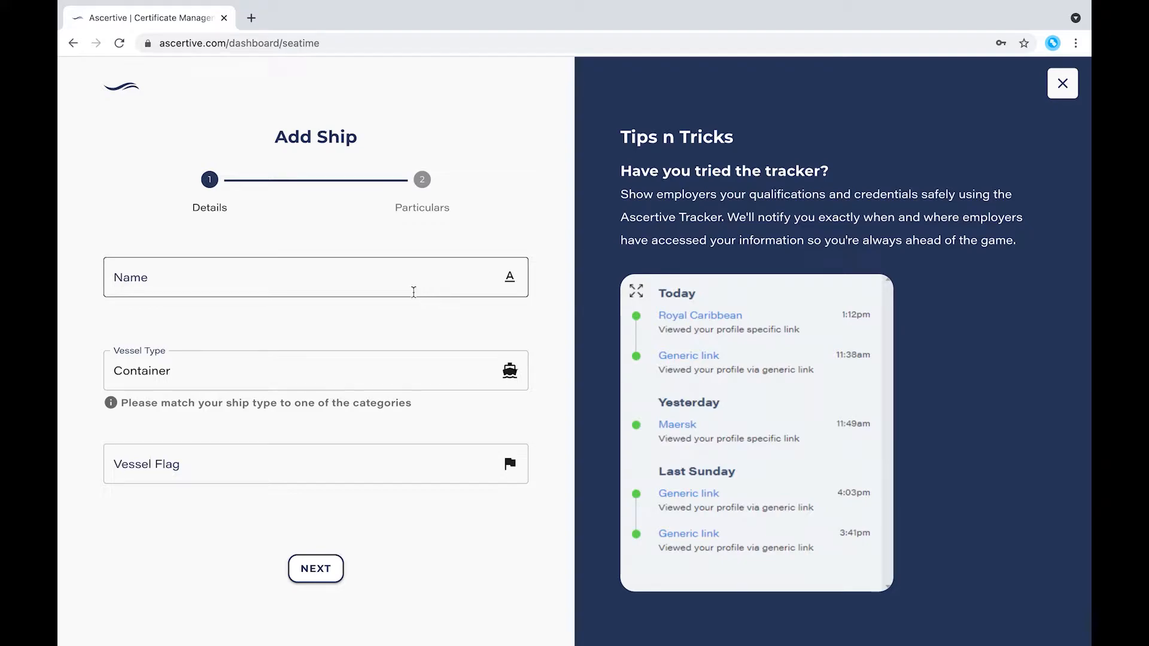
{"action": "left_click", "coordinate": [346, 282]}
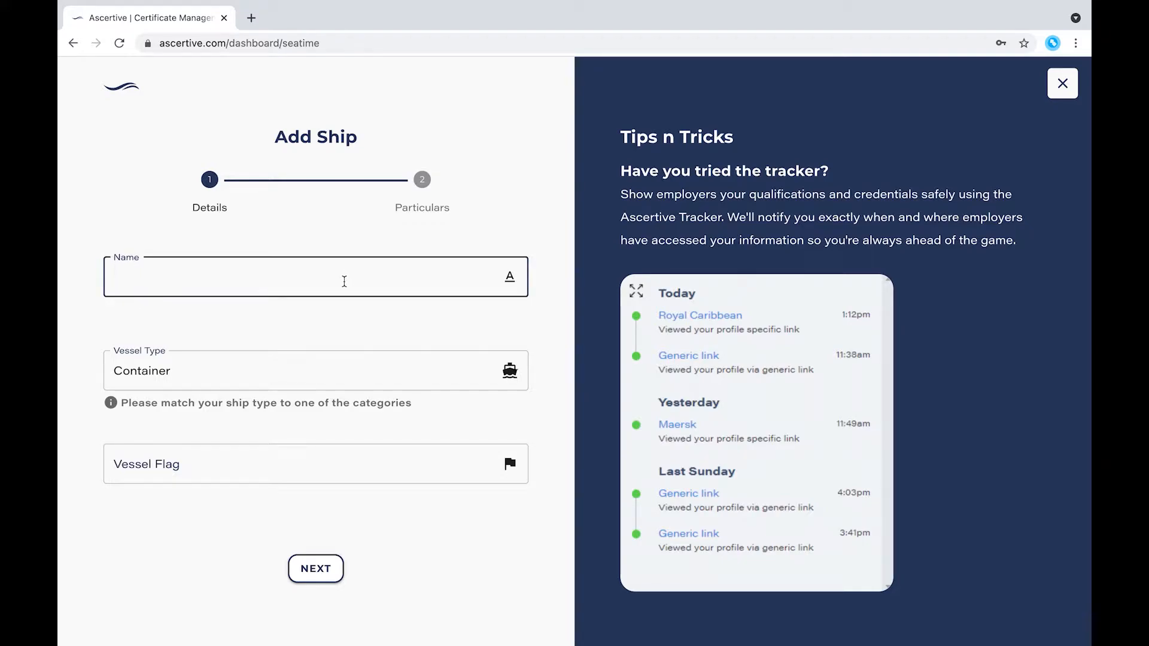
{"action": "type", "text": "QE II"}
{"action": "left_click", "coordinate": [215, 375]}
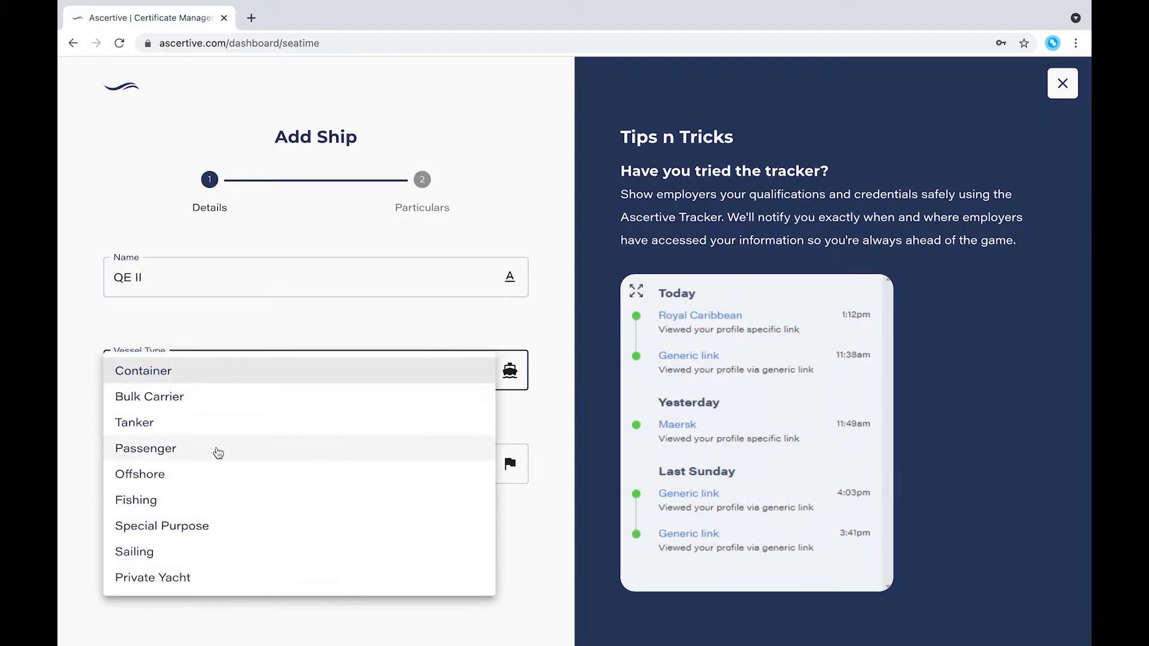
{"action": "left_click", "coordinate": [218, 450]}
{"action": "left_click", "coordinate": [250, 382]}
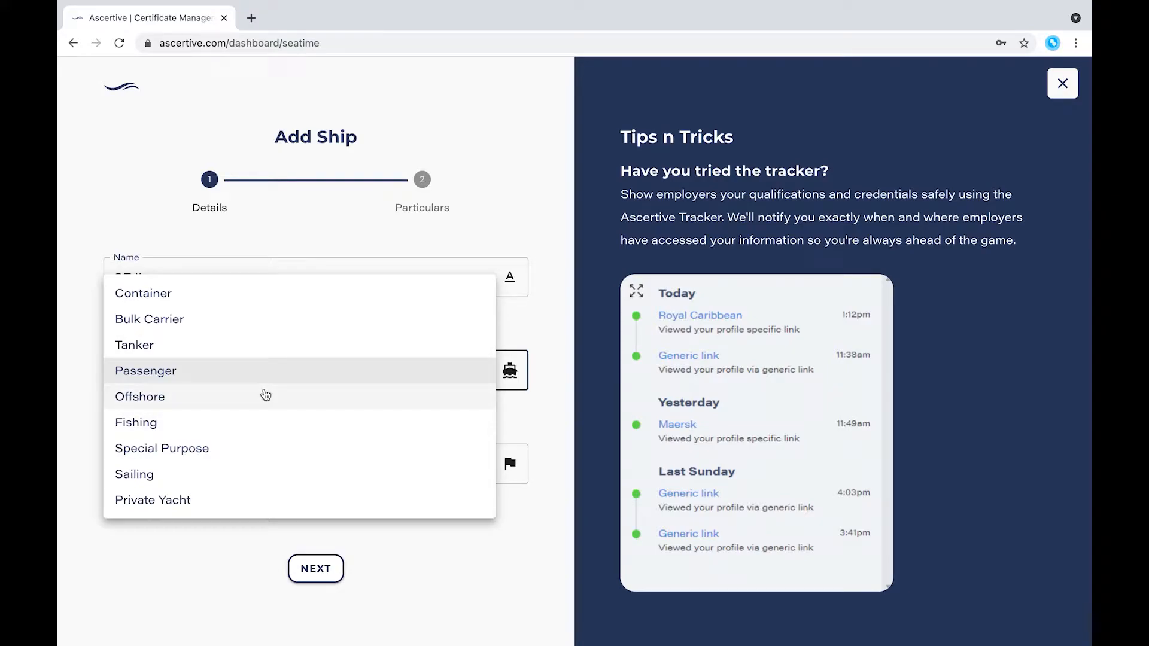
{"action": "left_click", "coordinate": [261, 370]}
{"action": "left_click", "coordinate": [262, 450]}
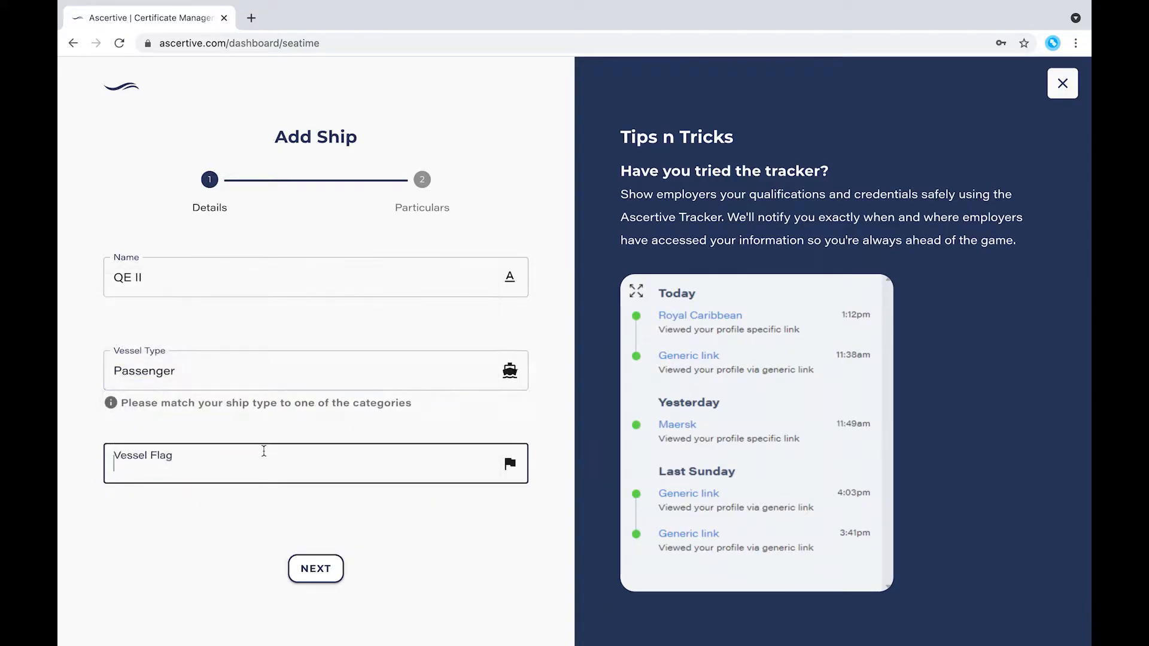
{"action": "type", "text": "Duba"}
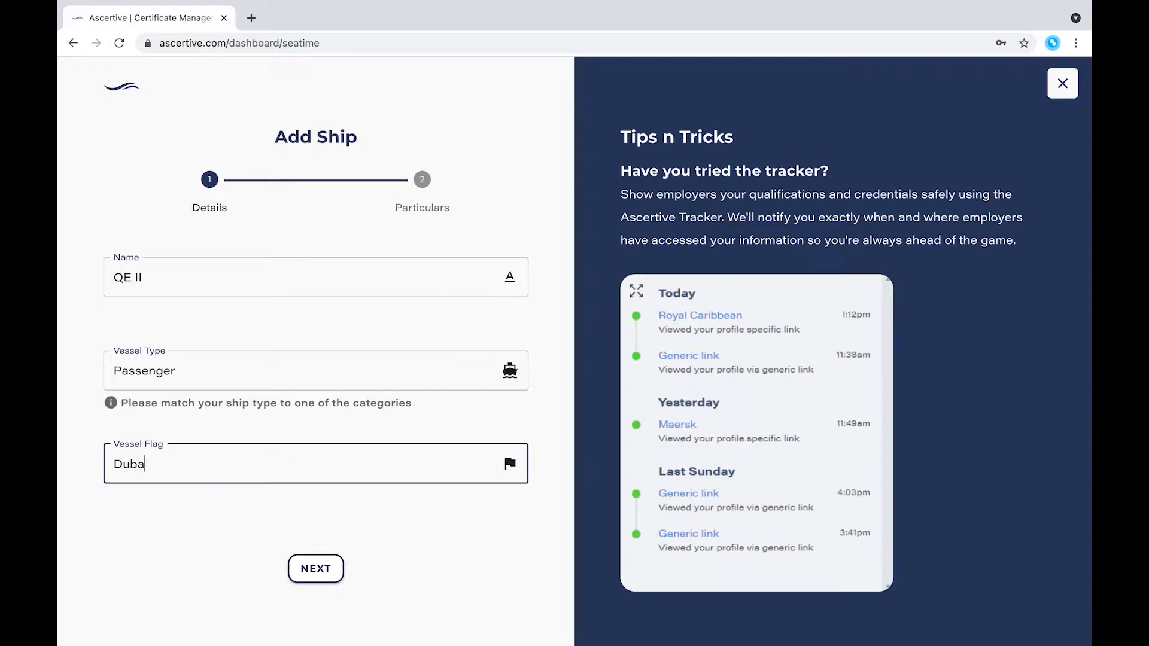
{"action": "type", "text": "i, UAE"}
{"action": "left_click", "coordinate": [327, 565]}
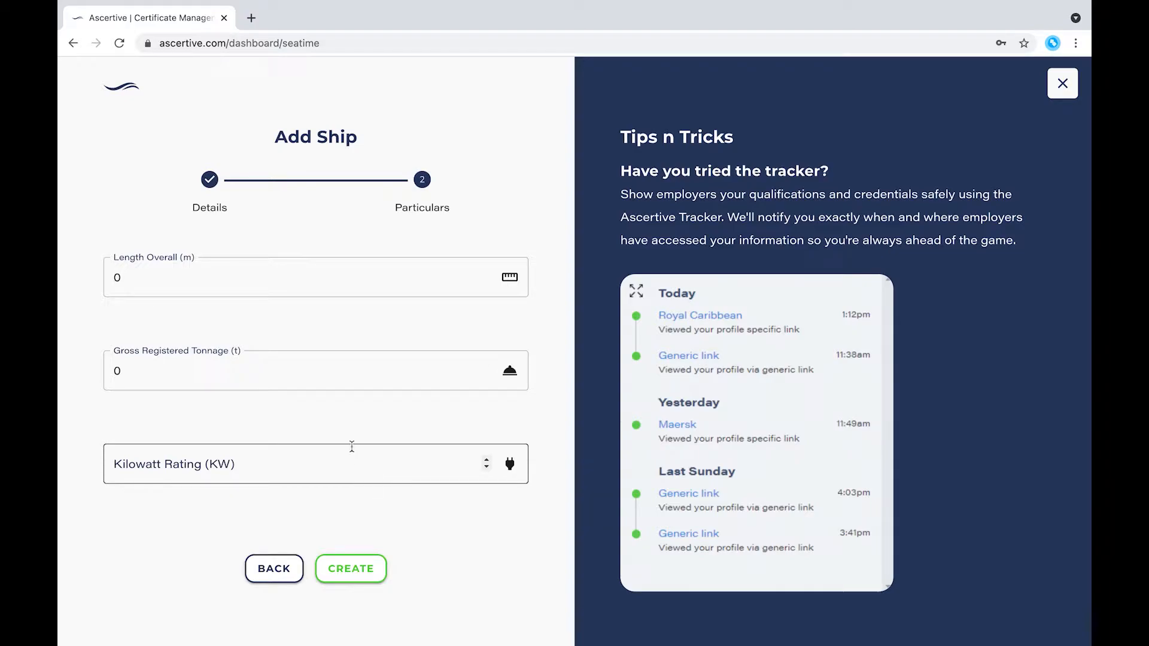
Create the ship with length overall 294 m, gross registered tonnage 70327 t and kilowatt rating 10620 KW, and view it among the ships.
{"action": "left_click", "coordinate": [314, 290]}
{"action": "key", "text": "BackSpace"}
{"action": "type", "text": "294"}
{"action": "left_click", "coordinate": [276, 376]}
{"action": "key", "text": "BackSpace"}
{"action": "type", "text": "70327"}
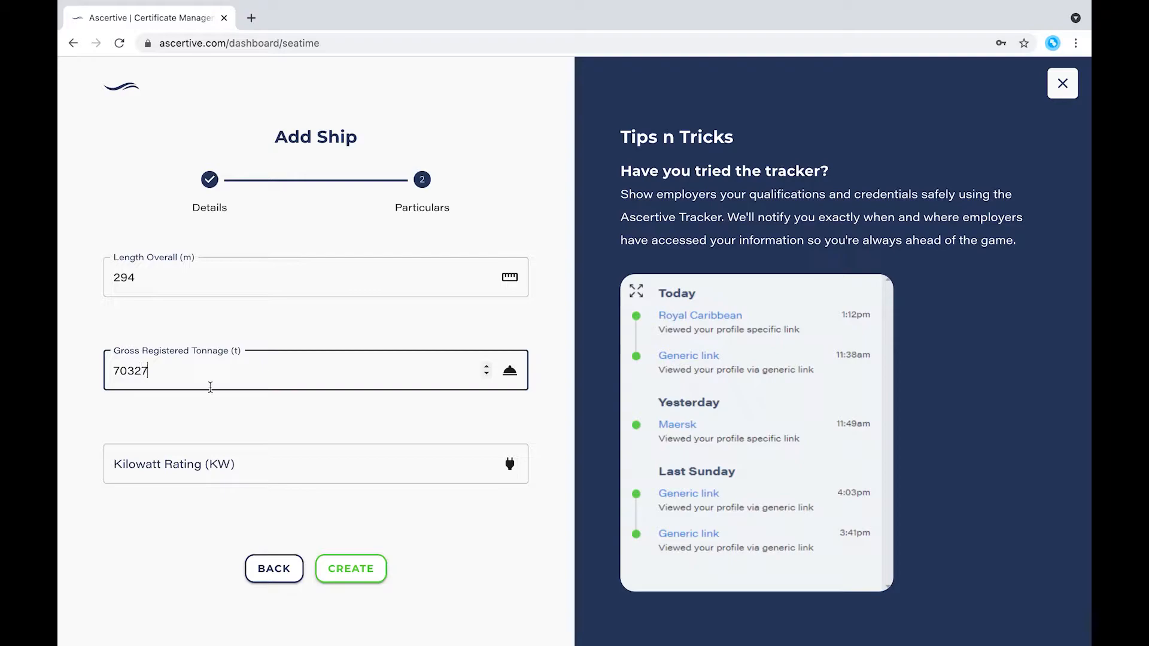
{"action": "left_click", "coordinate": [219, 454]}
{"action": "type", "text": "10620"}
{"action": "left_click", "coordinate": [343, 561]}
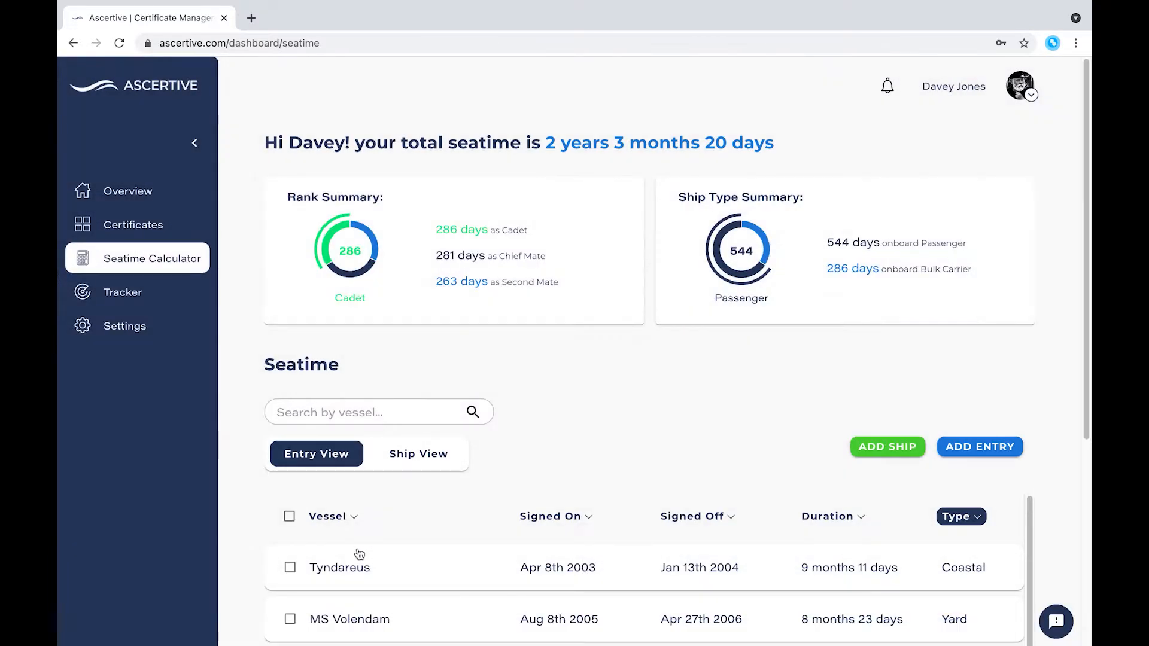
{"action": "left_click", "coordinate": [417, 464]}
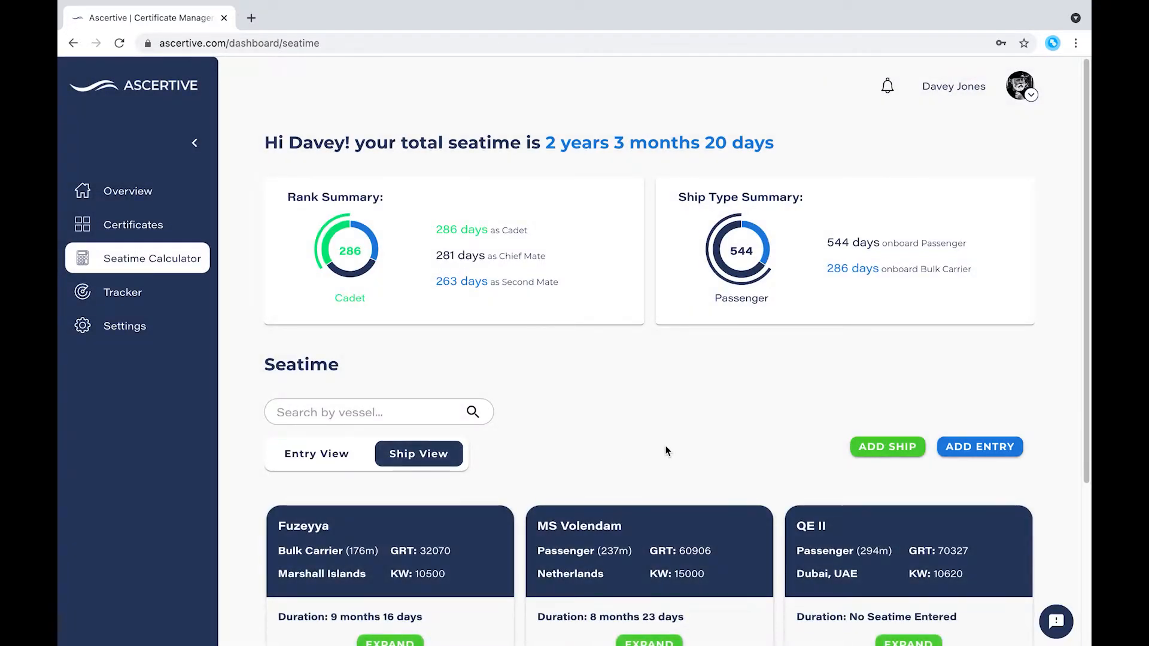
{"action": "scroll", "coordinate": [666, 447], "scroll_direction": "down", "scroll_amount": 2}
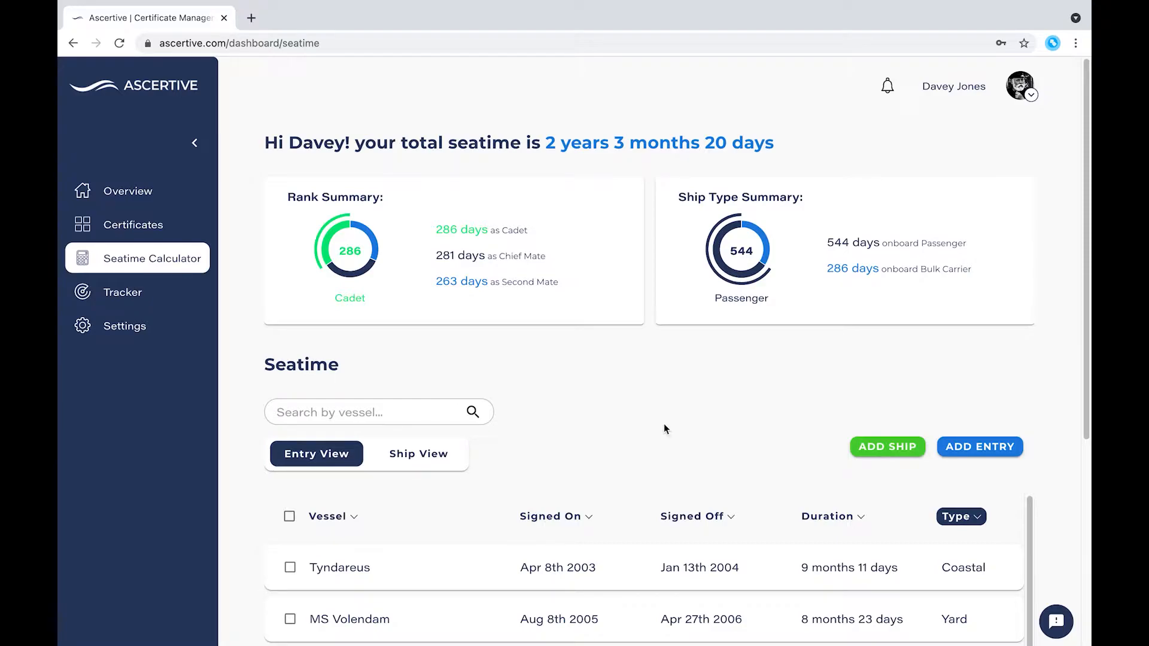
Start a new seatime entry for the vessel QE II with the rank Second Mate and proceed to the dates.
{"action": "left_click", "coordinate": [983, 456]}
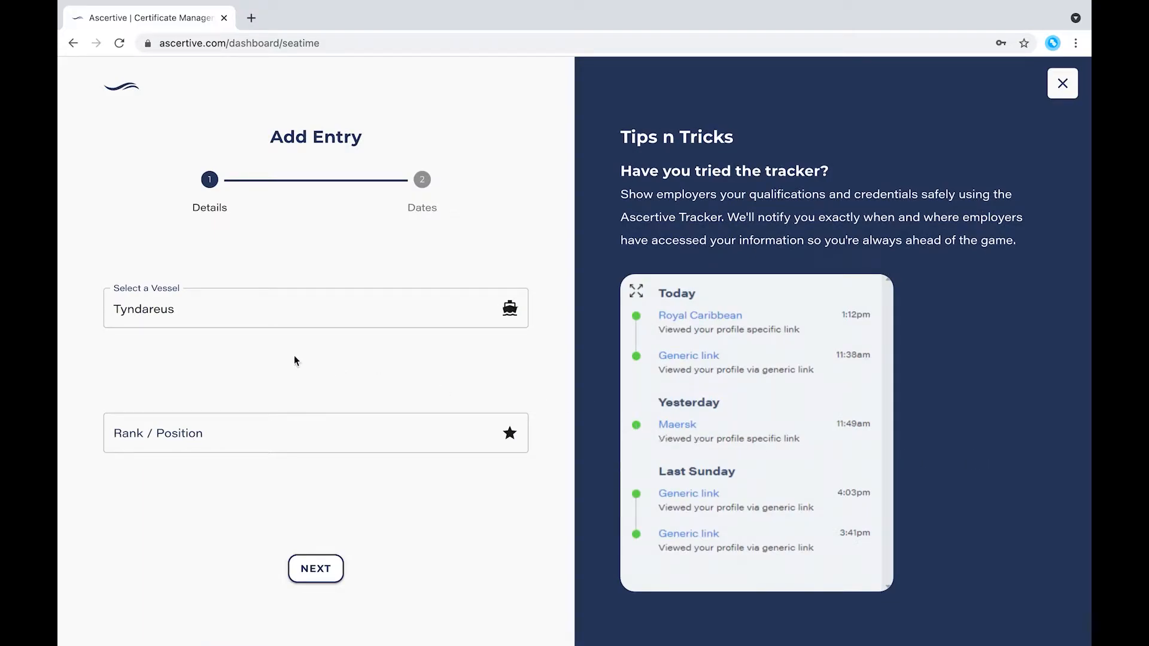
{"action": "left_click", "coordinate": [258, 323]}
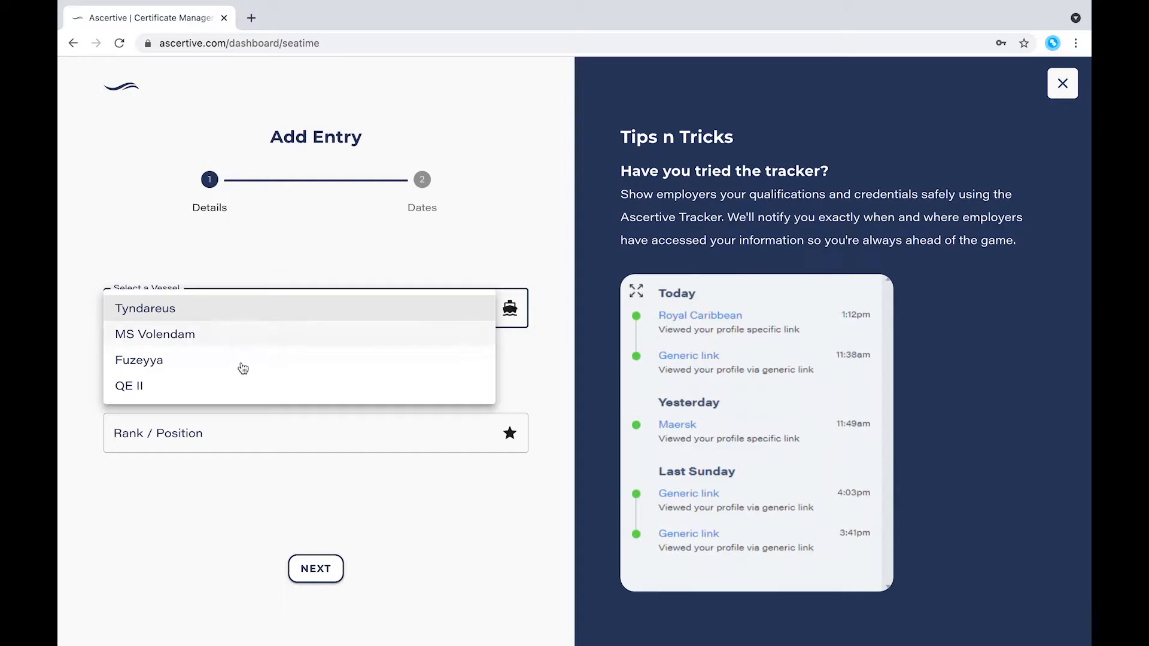
{"action": "left_click", "coordinate": [232, 393]}
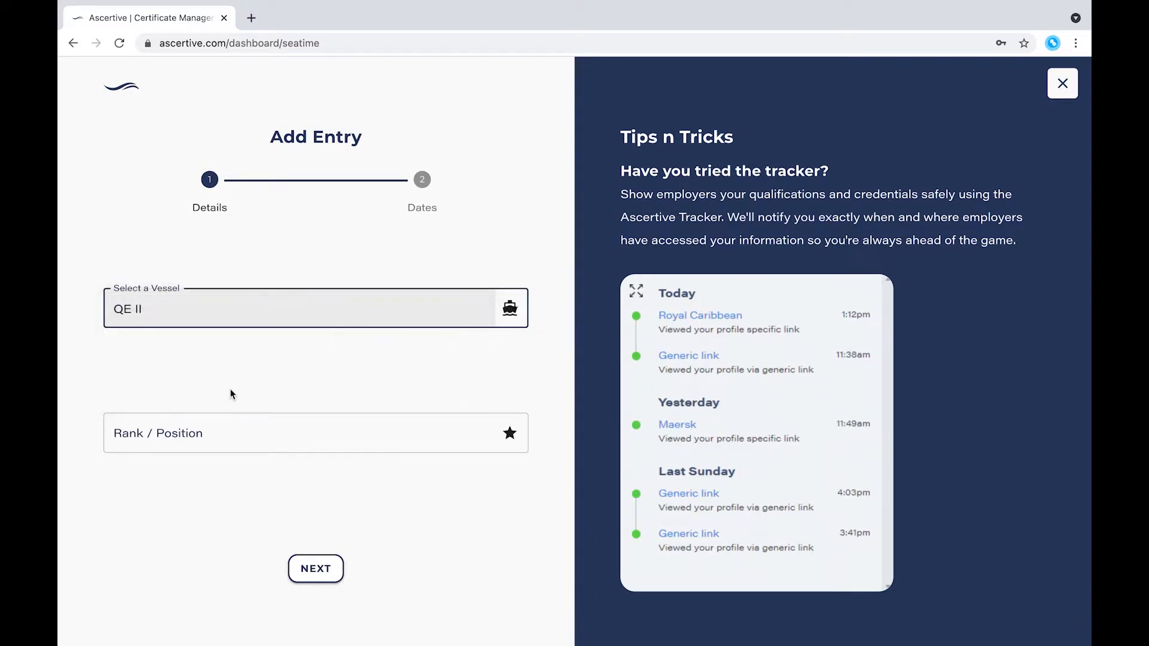
{"action": "left_click", "coordinate": [216, 428]}
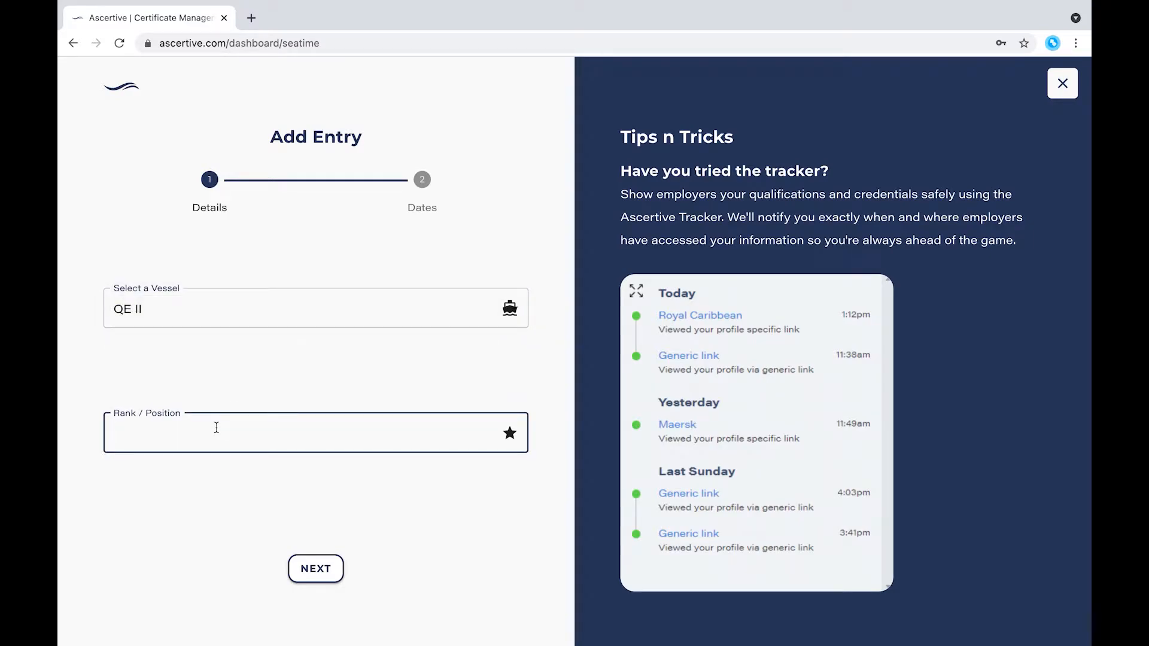
{"action": "type", "text": "Second Mate"}
{"action": "key", "text": "Return"}
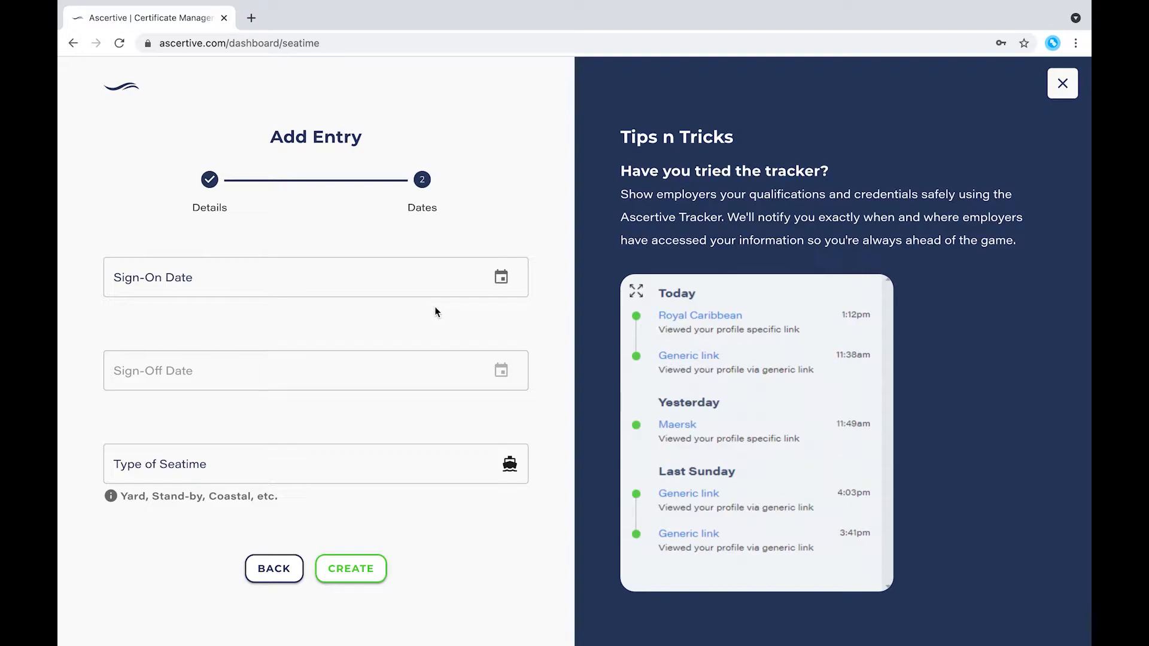
Create the entry with sign-on date 08/04/2020, sign-off date 08/04/2021 and seatime type Coastal.
{"action": "left_click", "coordinate": [499, 277]}
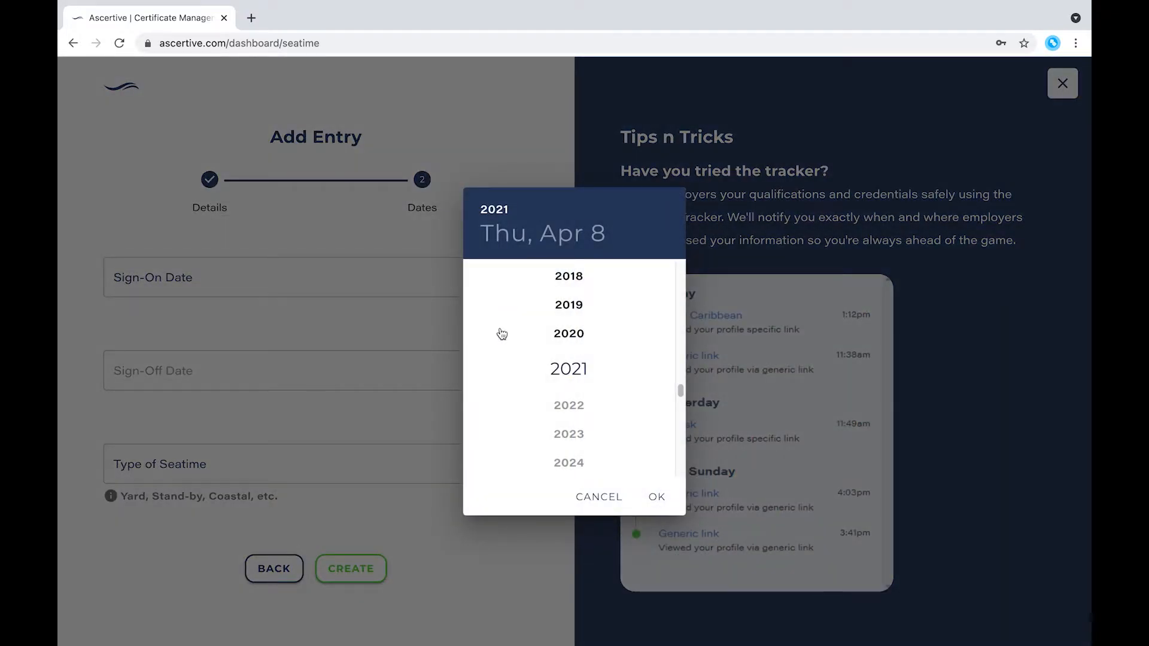
{"action": "left_click", "coordinate": [571, 344]}
{"action": "left_click", "coordinate": [658, 496]}
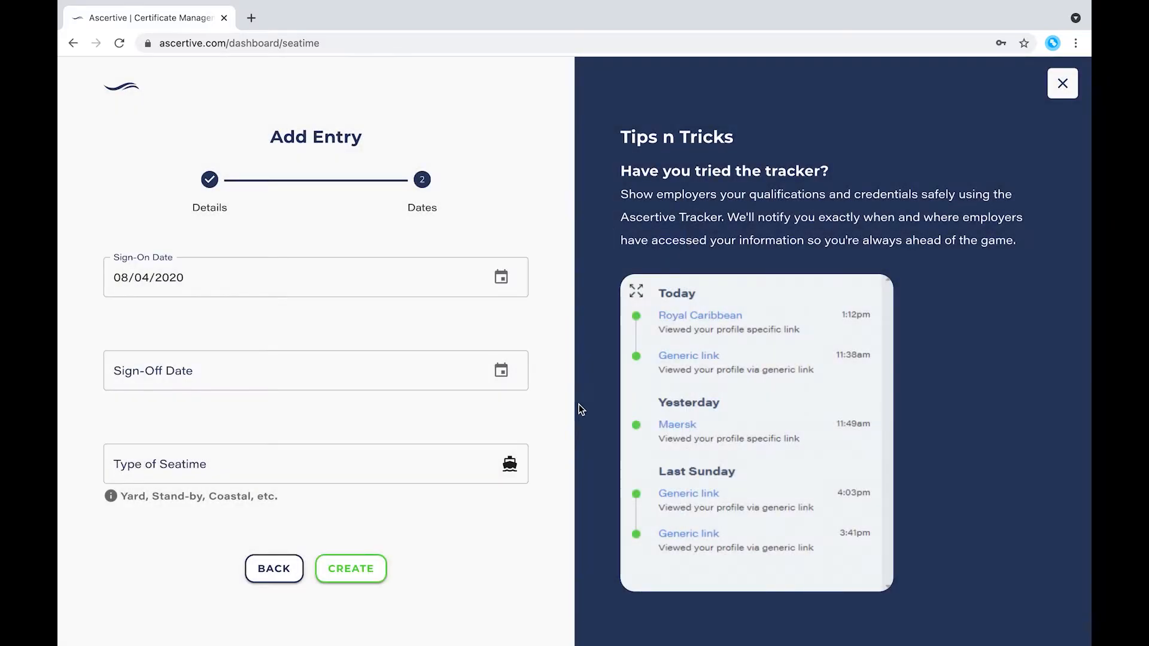
{"action": "left_click", "coordinate": [501, 371]}
{"action": "left_click", "coordinate": [658, 496]}
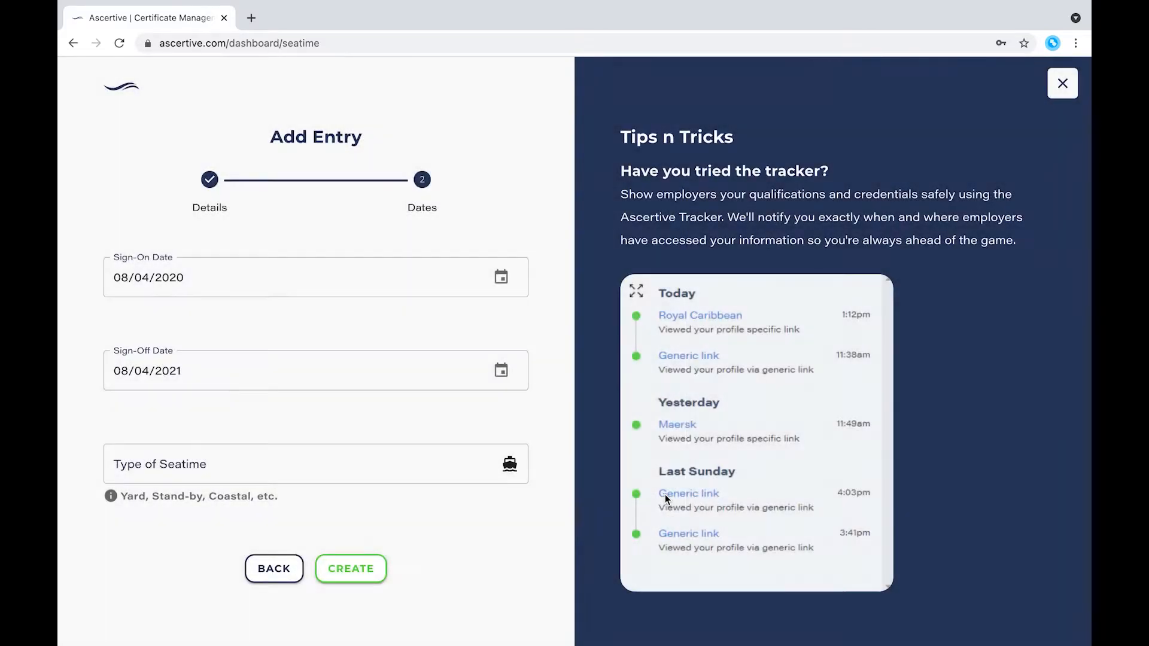
{"action": "left_click", "coordinate": [434, 478]}
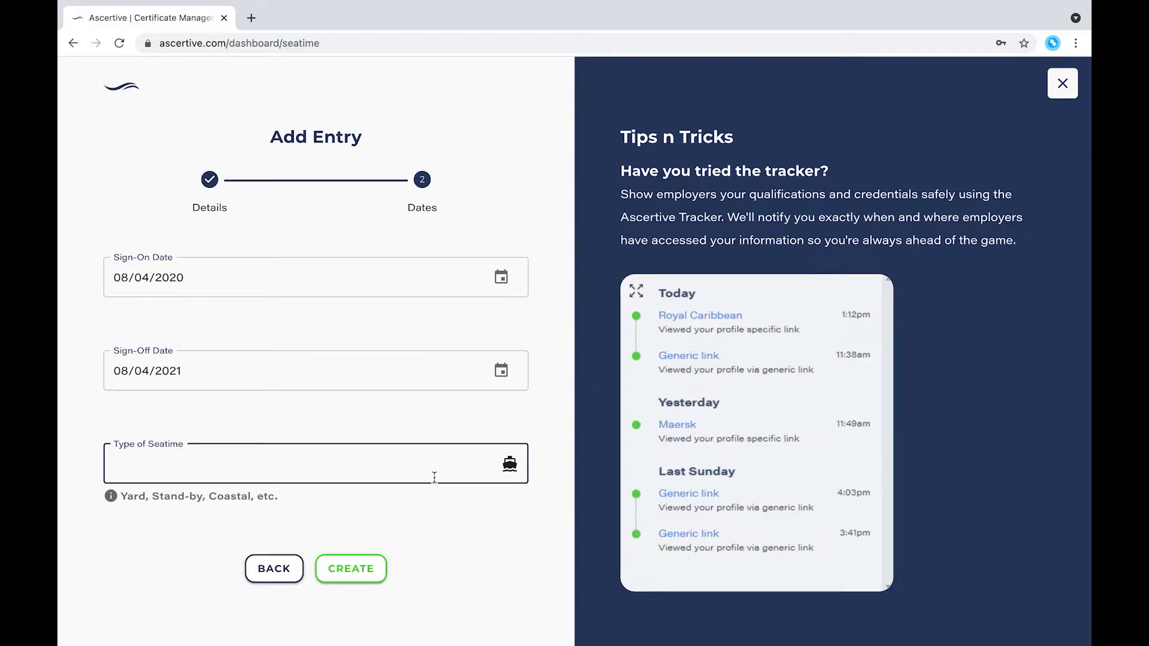
{"action": "type", "text": "Coastal"}
{"action": "left_click", "coordinate": [366, 573]}
Search the seatime entries by vessel for "QE" and for "Tyn".
{"action": "left_click", "coordinate": [396, 408]}
{"action": "type", "text": "QE"}
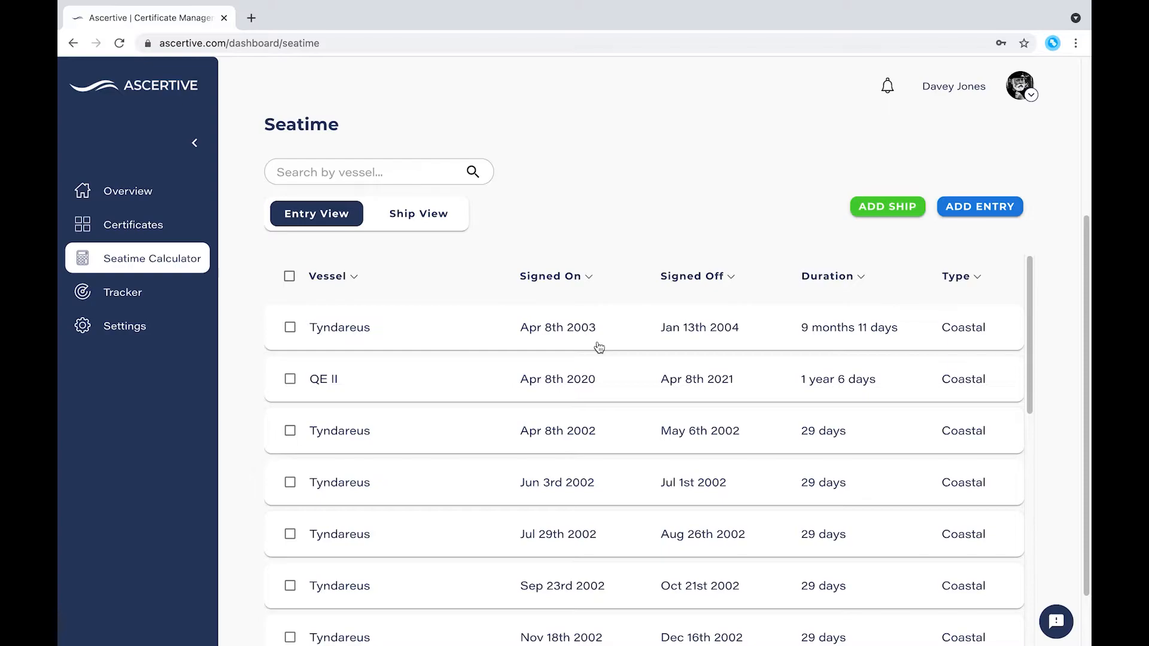
{"action": "left_click", "coordinate": [388, 174]}
{"action": "type", "text": "Tyn"}
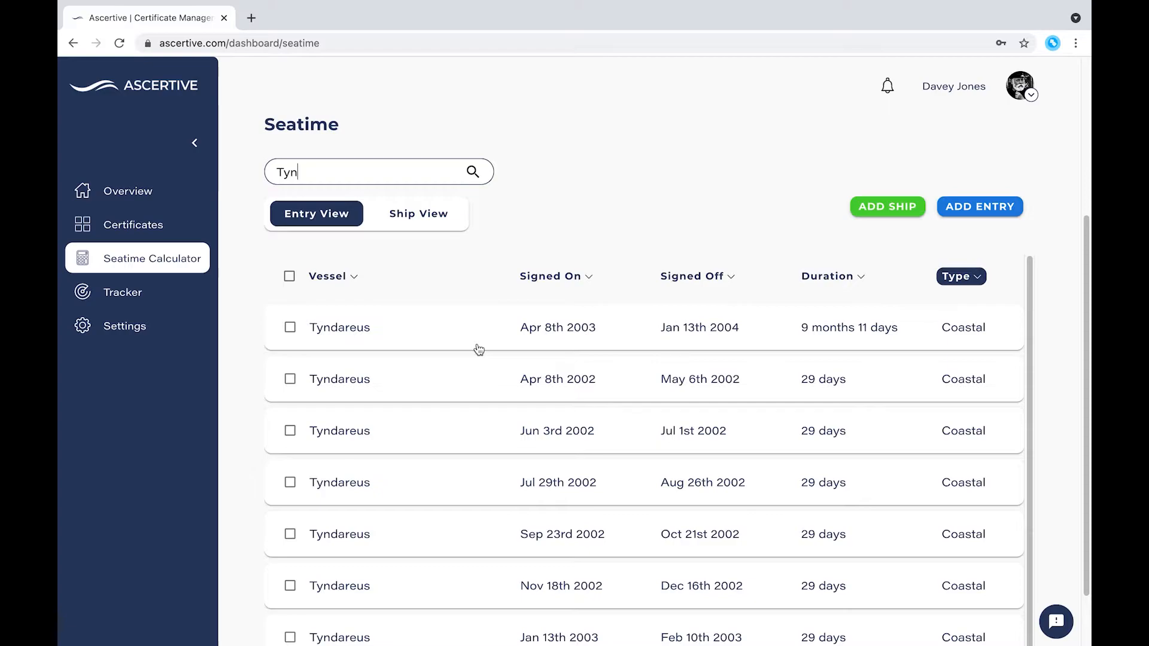
Select the first Tyndareus entry and all the filtered entries, and clear both the selection and the vessel search.
{"action": "left_click", "coordinate": [290, 328]}
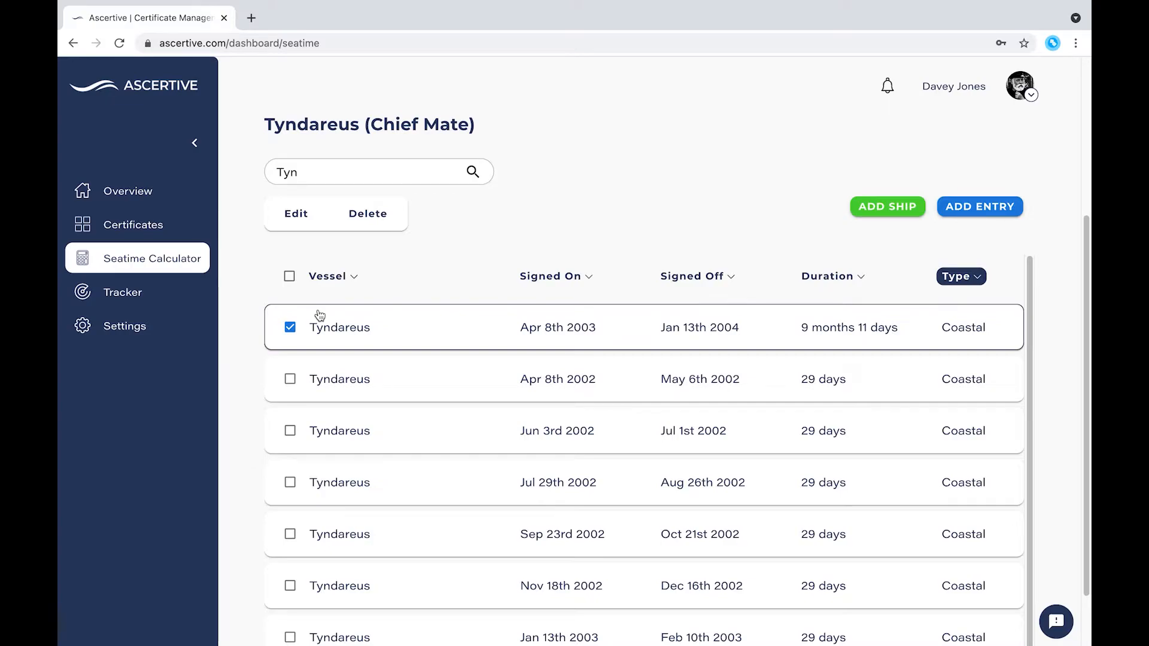
{"action": "left_click", "coordinate": [291, 279]}
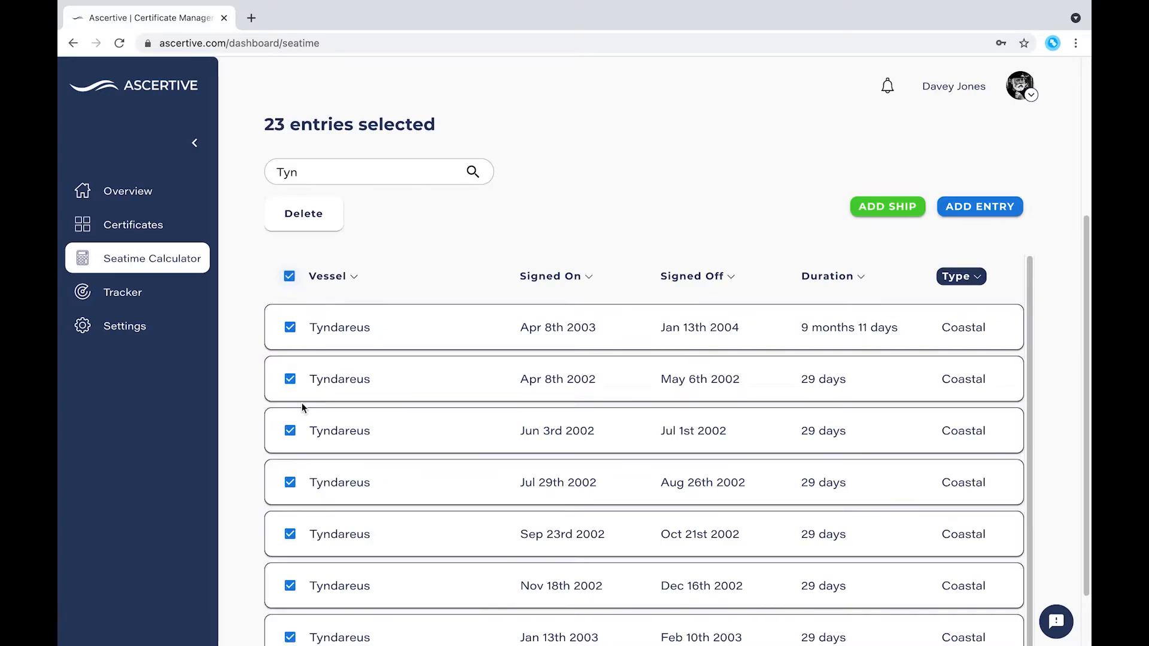
{"action": "left_click", "coordinate": [293, 281]}
{"action": "double_click", "coordinate": [313, 173]}
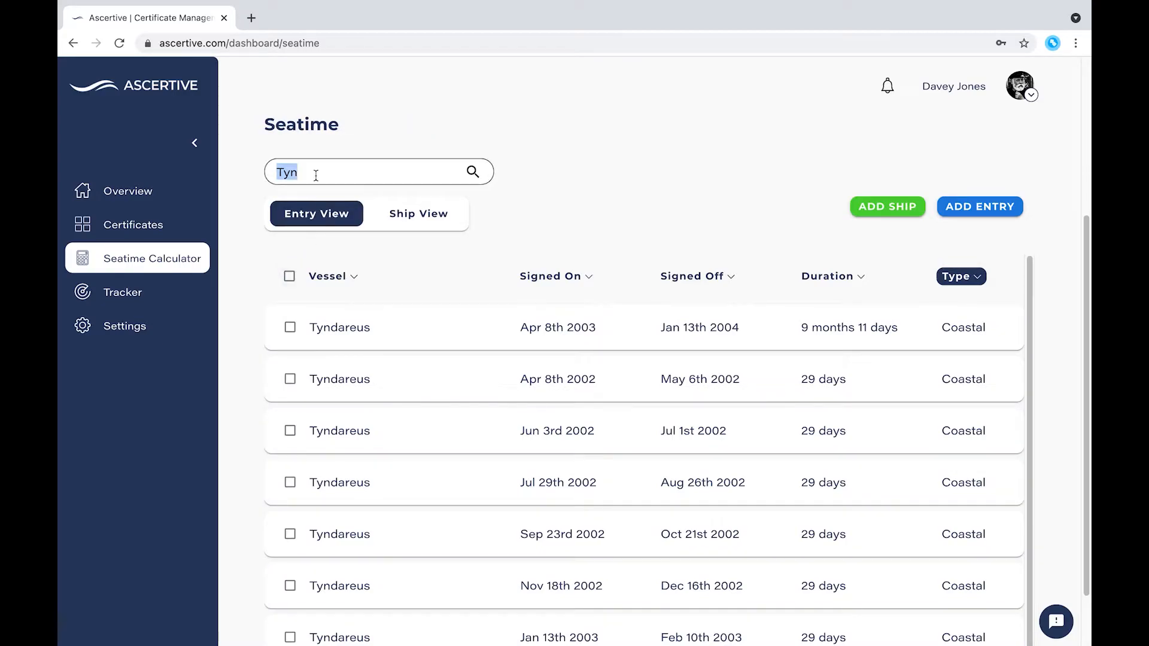
{"action": "key", "text": "BackSpace"}
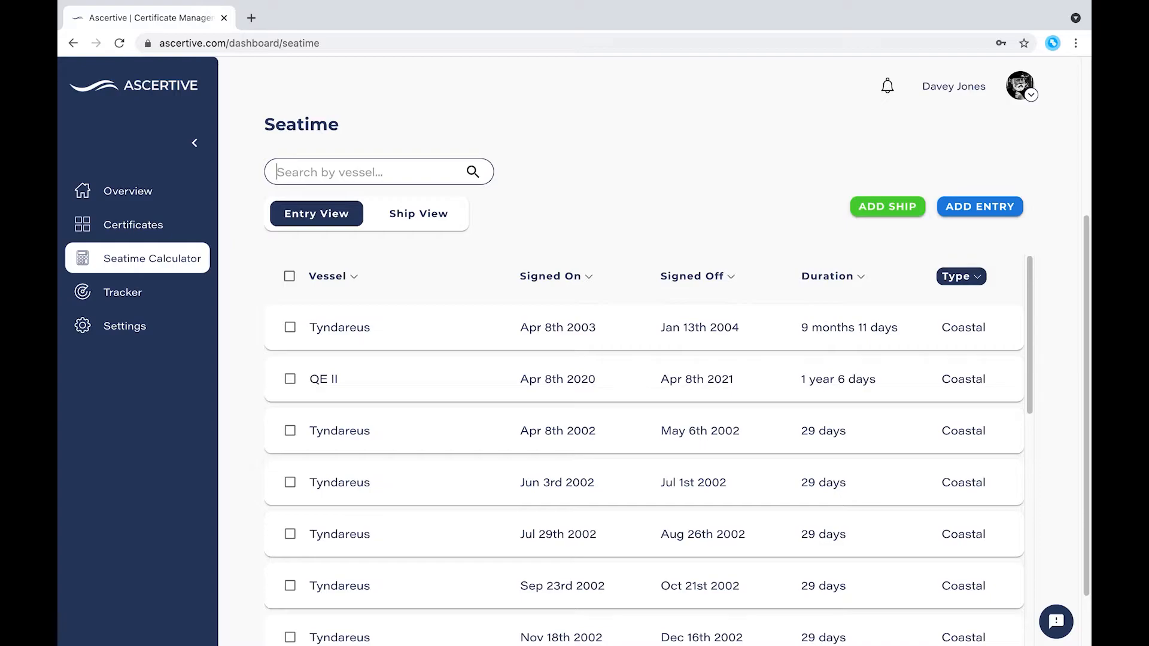
Show the seatime by ship, expand Tyndareus and review its editable details and particulars without saving.
{"action": "left_click", "coordinate": [429, 227]}
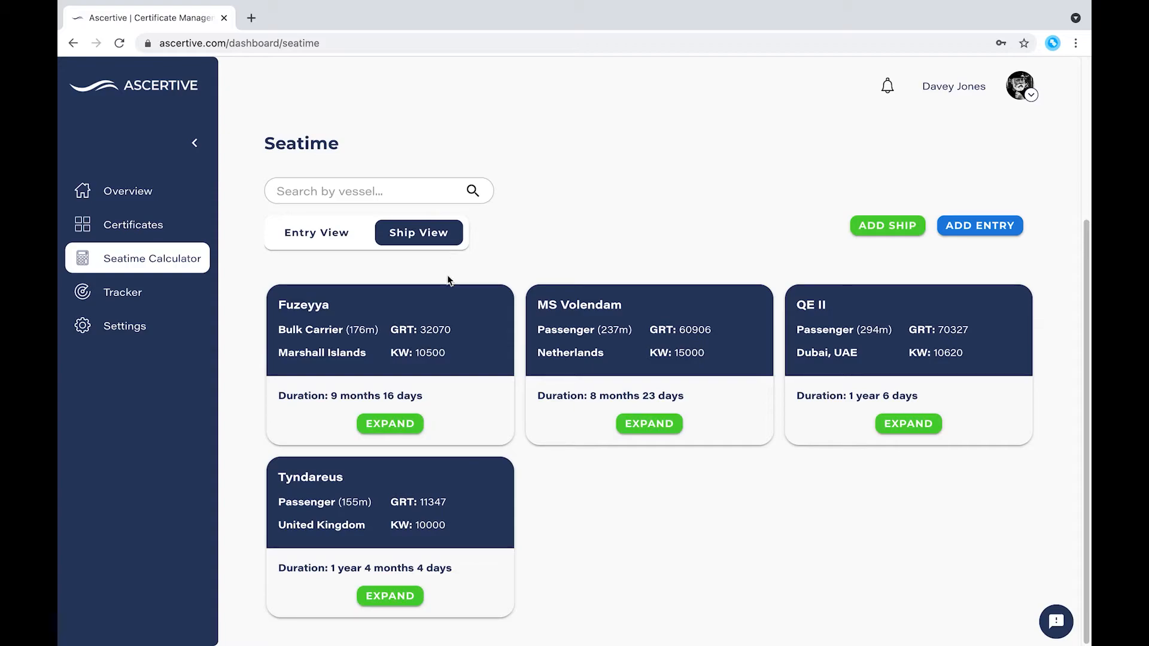
{"action": "left_click", "coordinate": [406, 500]}
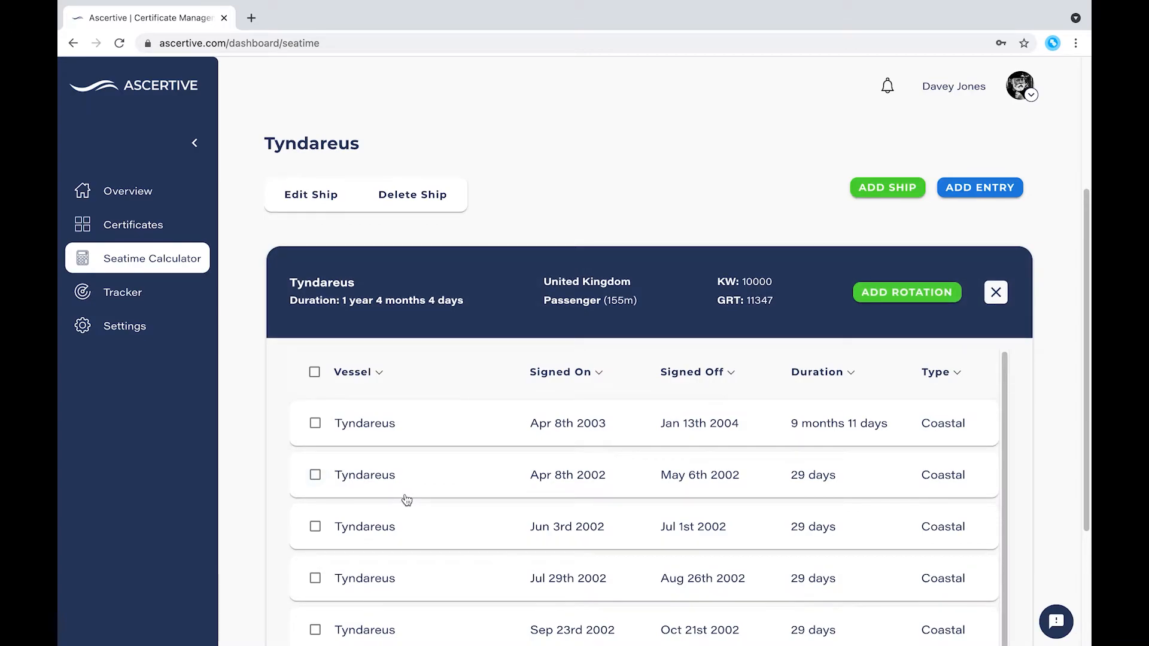
{"action": "left_click", "coordinate": [319, 196]}
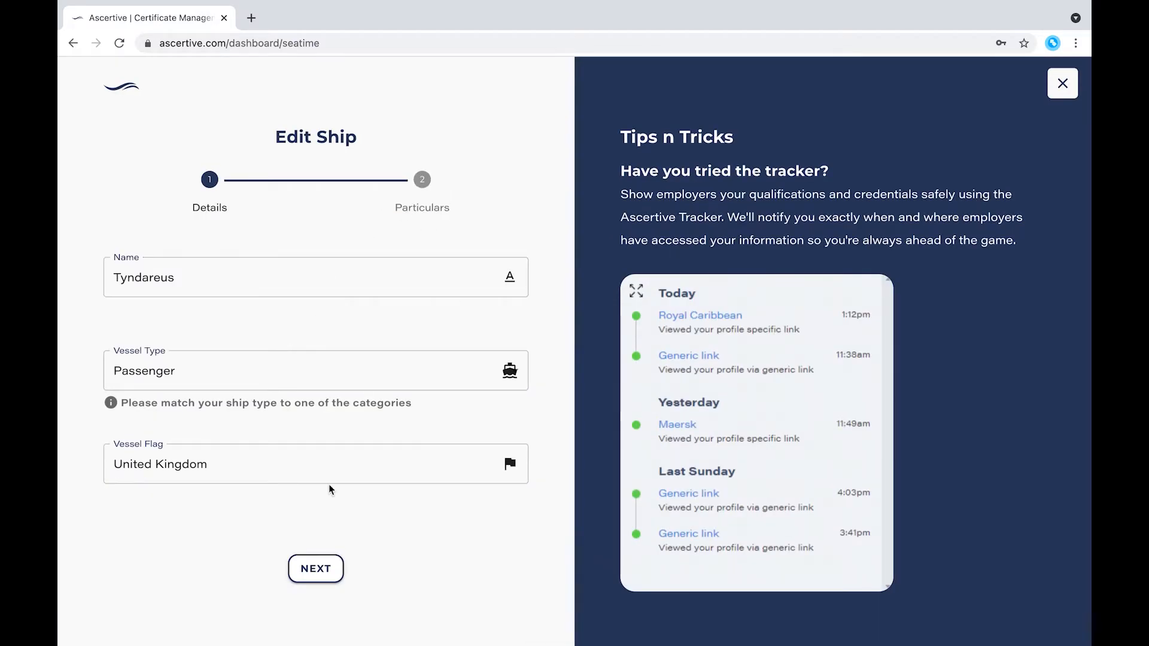
{"action": "left_click", "coordinate": [331, 578]}
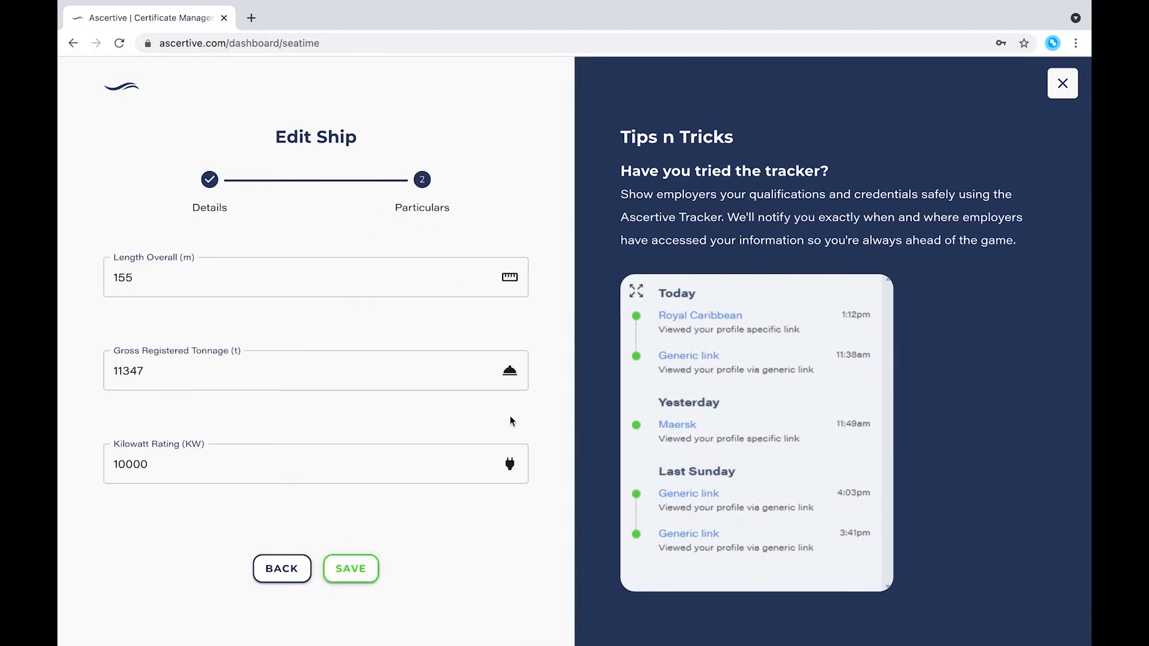
{"action": "left_click", "coordinate": [1071, 92]}
Review the delete confirmation for Tyndareus and the vessel sort options of its entries, dismissing both.
{"action": "left_click", "coordinate": [433, 204]}
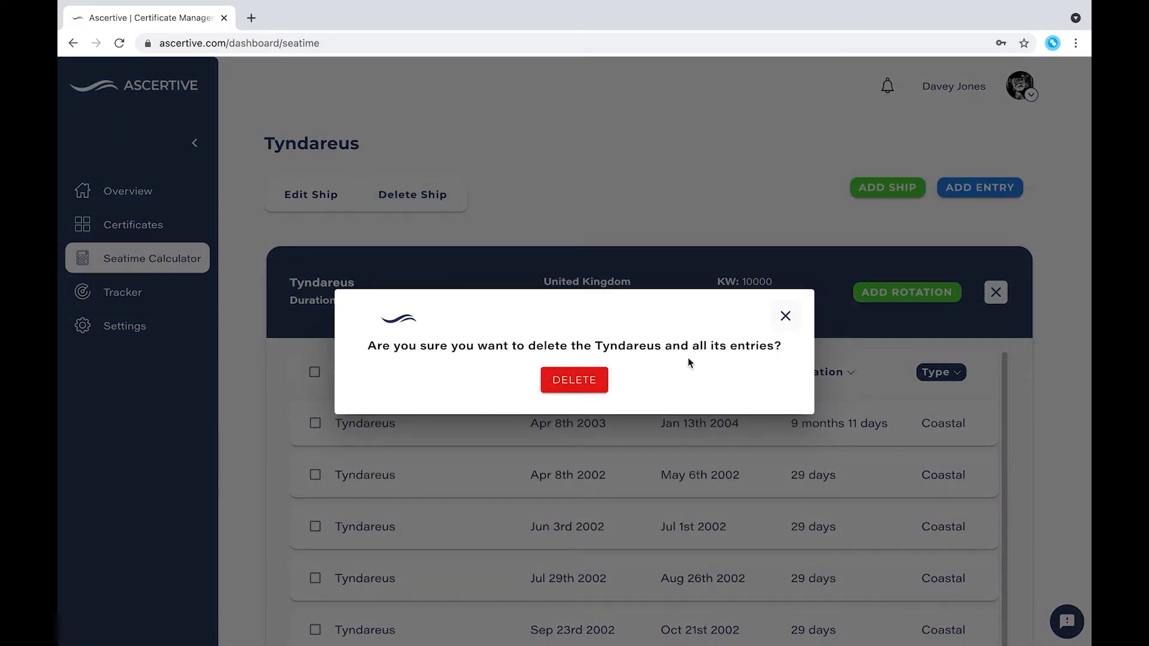
{"action": "left_click", "coordinate": [786, 316]}
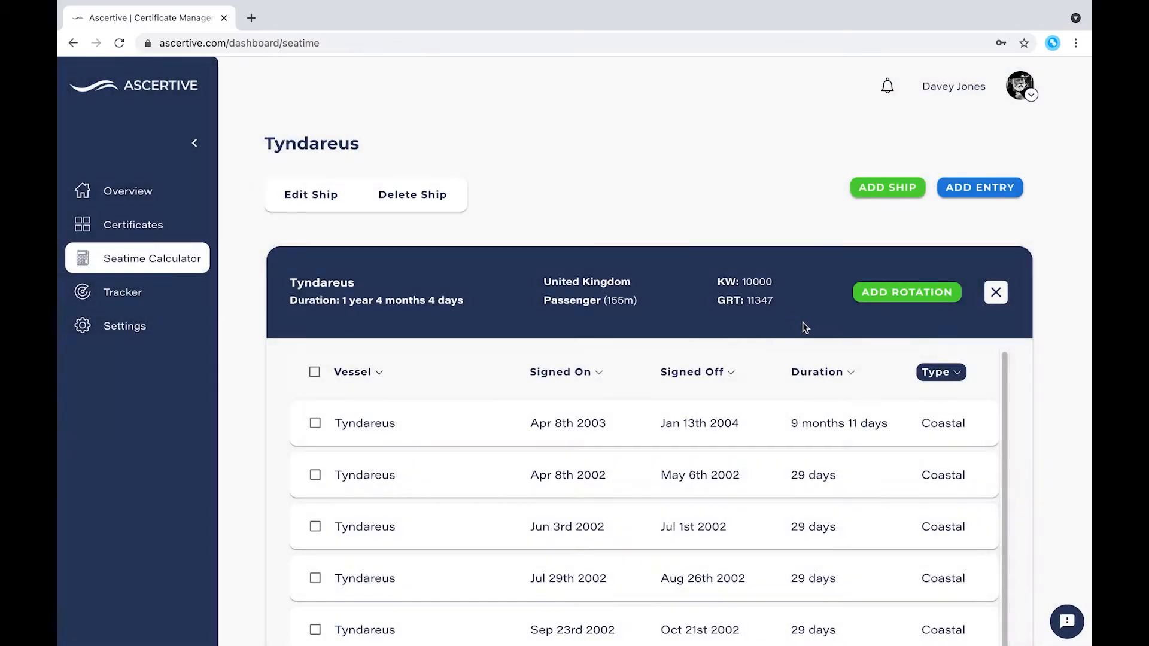
{"action": "scroll", "coordinate": [832, 350], "scroll_direction": "down", "scroll_amount": 2}
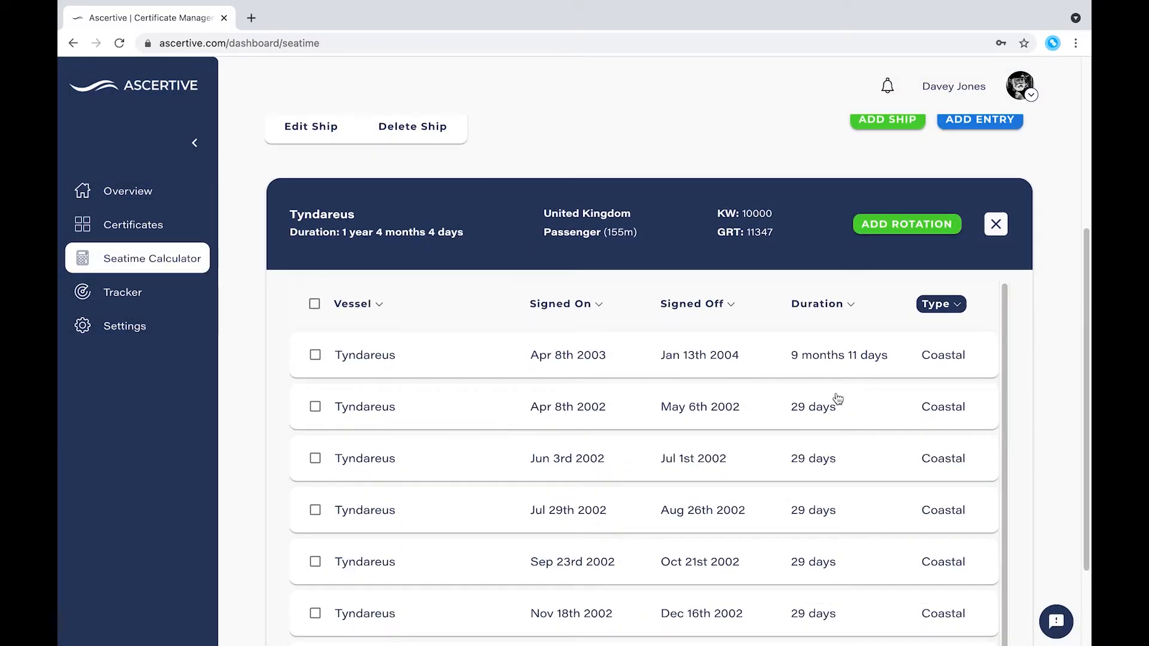
{"action": "left_click", "coordinate": [378, 305]}
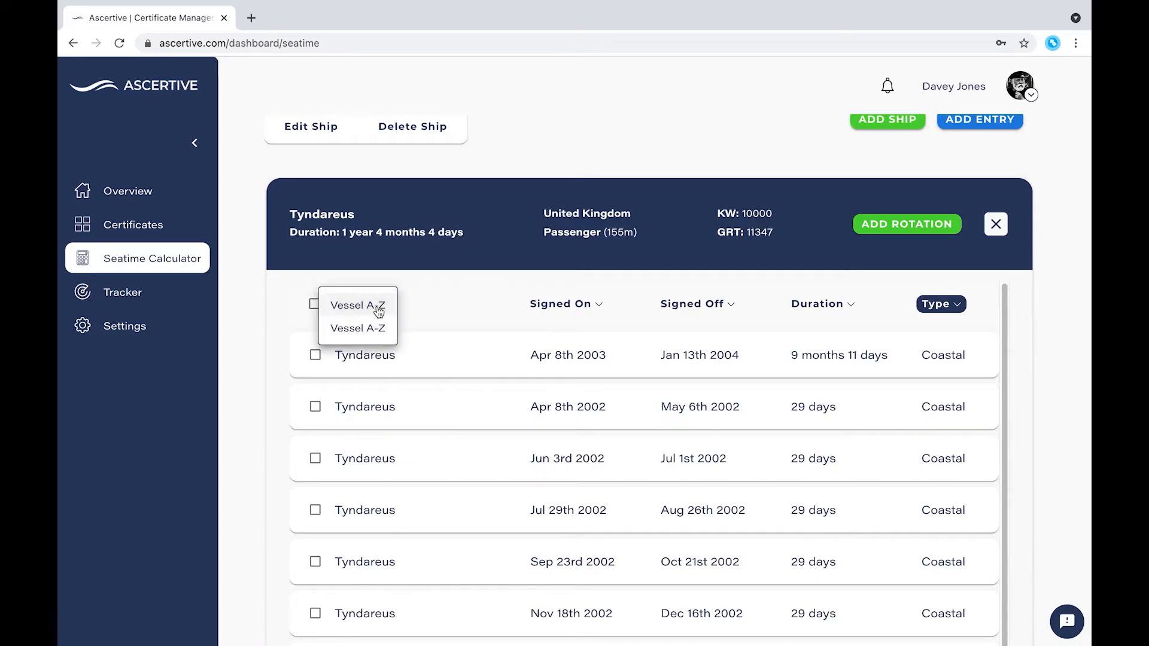
{"action": "left_click", "coordinate": [465, 310]}
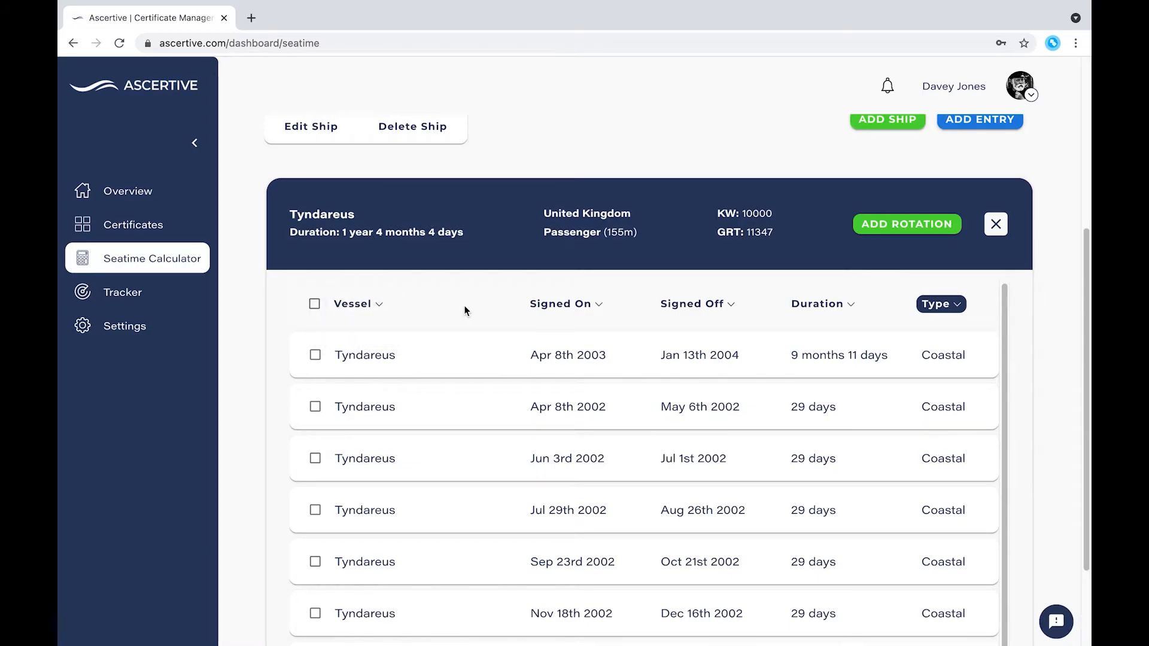
Sort the Tyndareus entries by sign-on date, earliest first, and close the ship's detailed view.
{"action": "left_click", "coordinate": [594, 312]}
{"action": "left_click", "coordinate": [594, 307]}
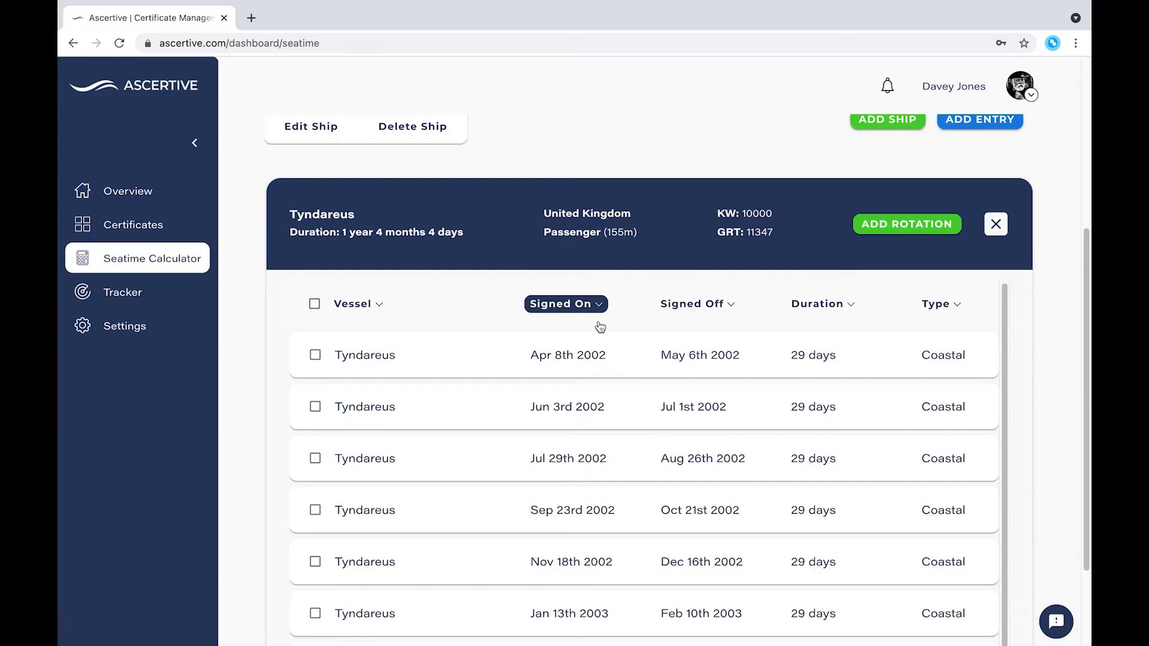
{"action": "left_click", "coordinate": [996, 225]}
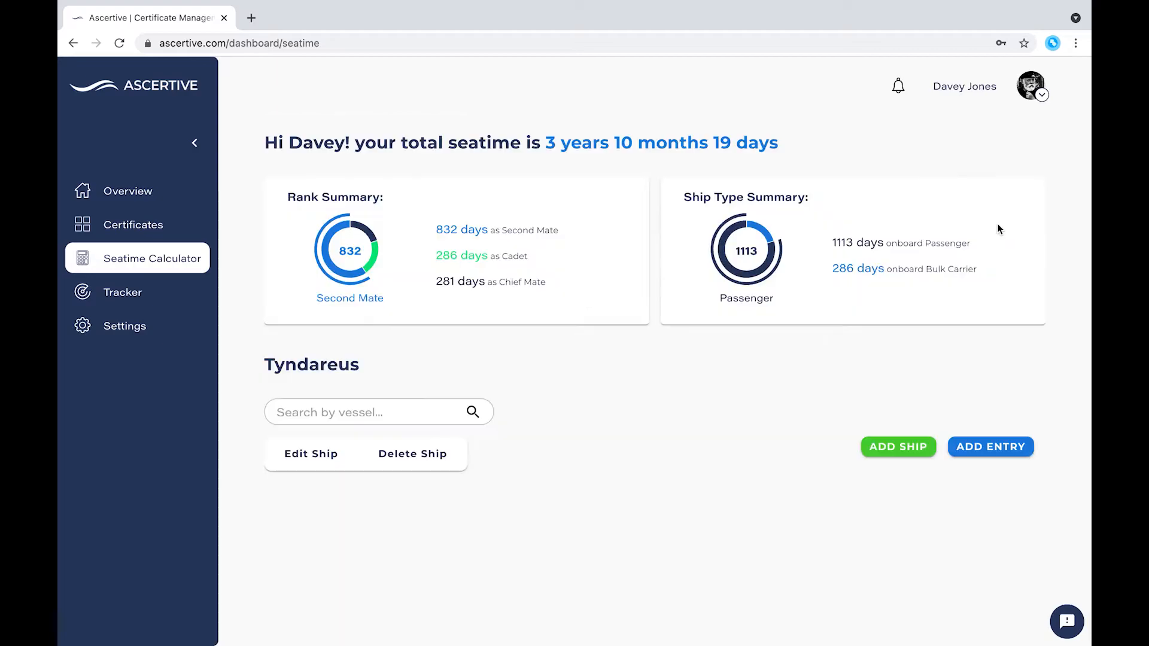
Expand the ship QE II and start adding a rotation with QE II as the vessel.
{"action": "scroll", "coordinate": [729, 410], "scroll_direction": "down", "scroll_amount": 4}
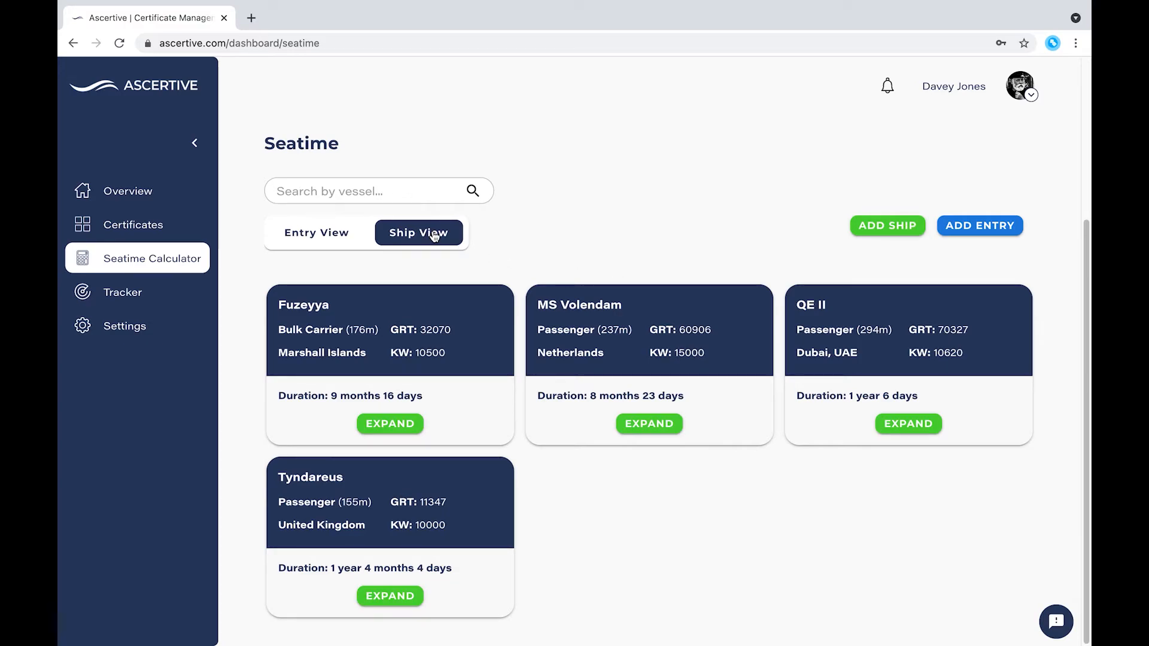
{"action": "left_click", "coordinate": [878, 364]}
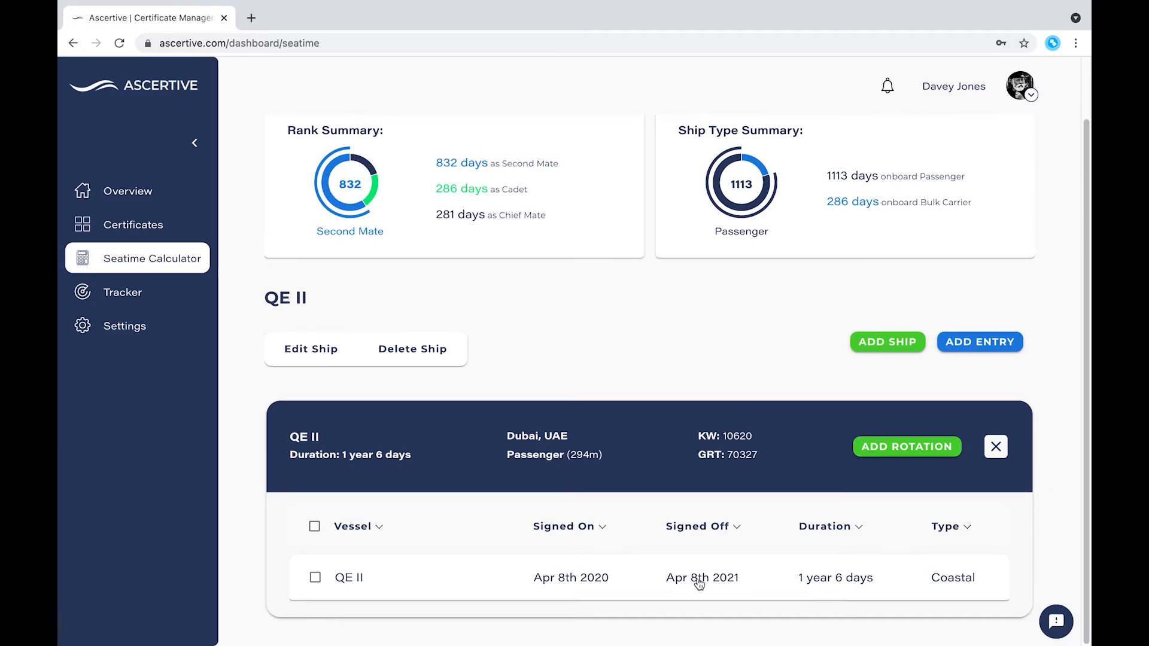
{"action": "left_click", "coordinate": [888, 457]}
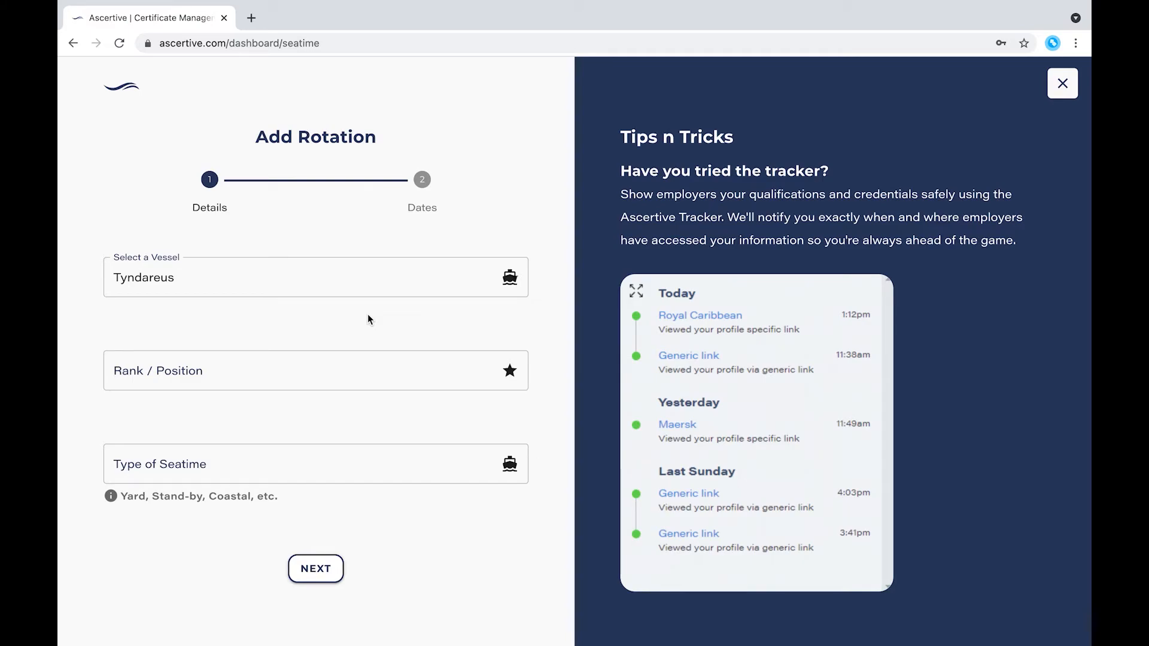
{"action": "left_click", "coordinate": [307, 290]}
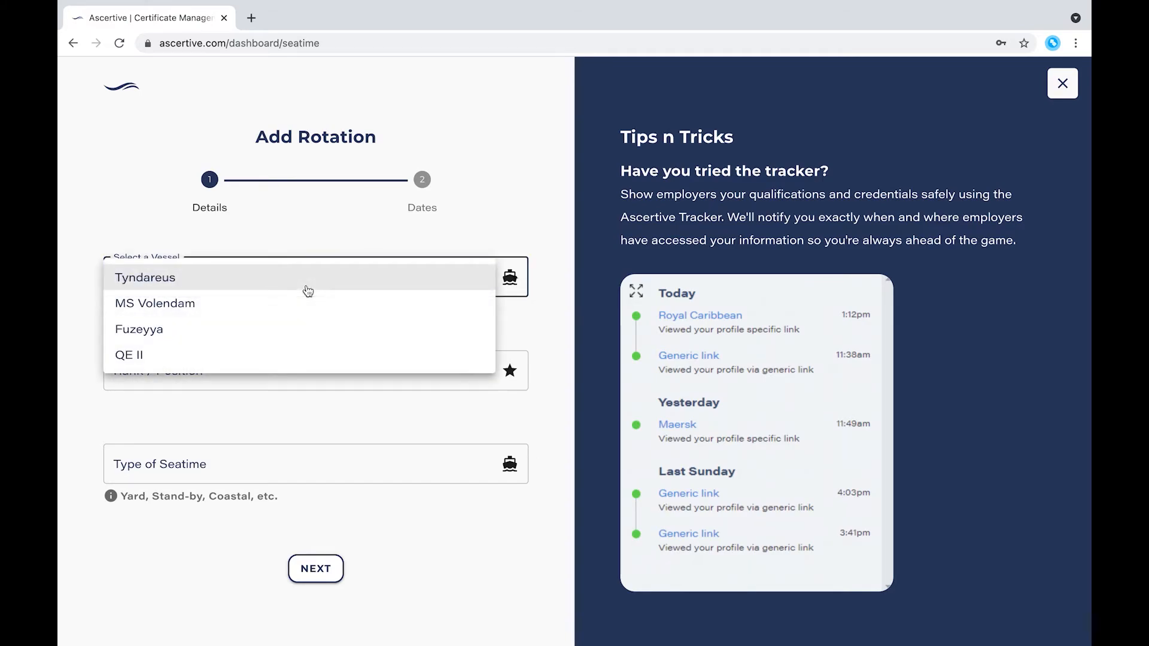
{"action": "left_click", "coordinate": [257, 359]}
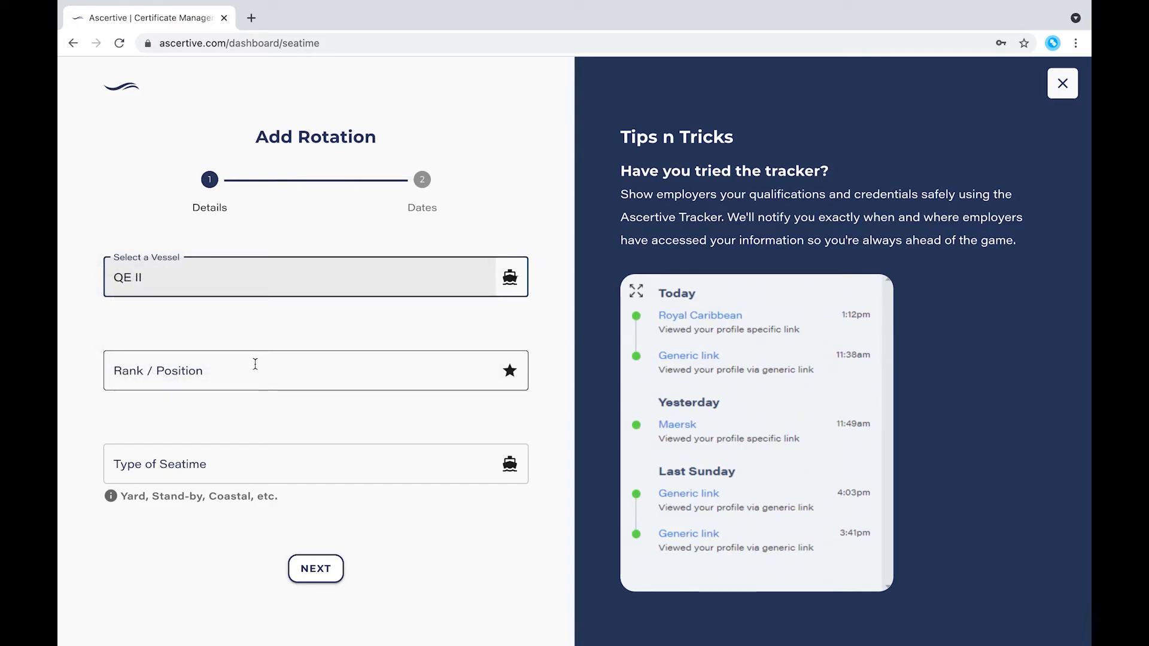
Set the rotation's rank to Second Mate and its seatime type to Coastal, and continue to the dates.
{"action": "left_click", "coordinate": [255, 364]}
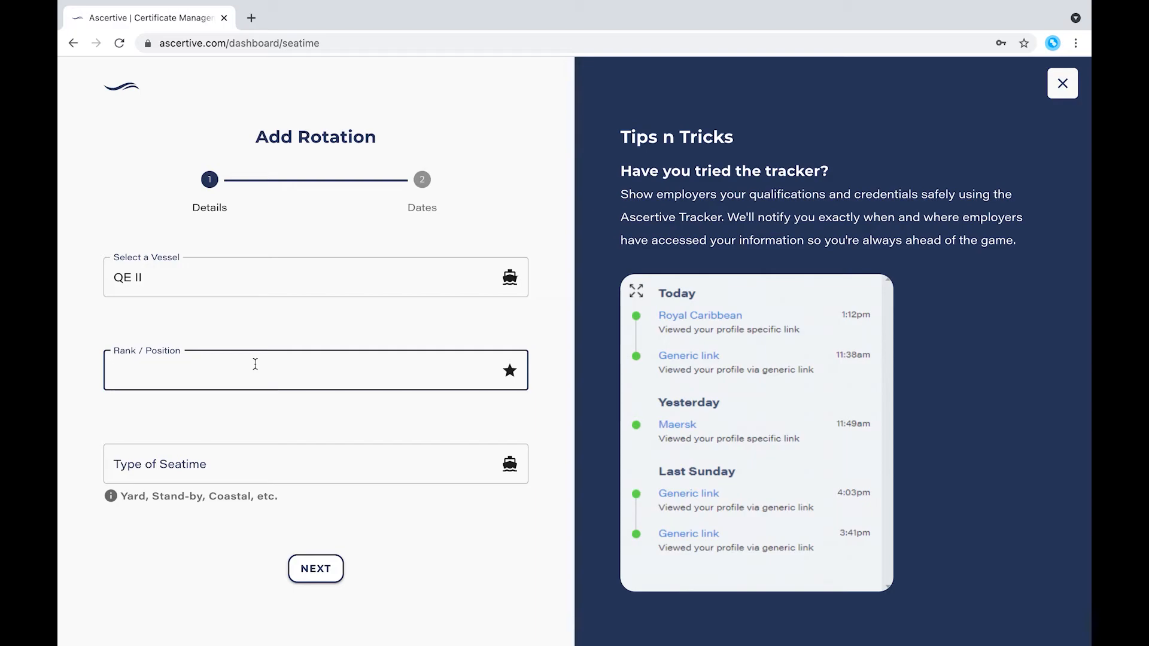
{"action": "type", "text": "Second Mate"}
{"action": "key", "text": "Tab"}
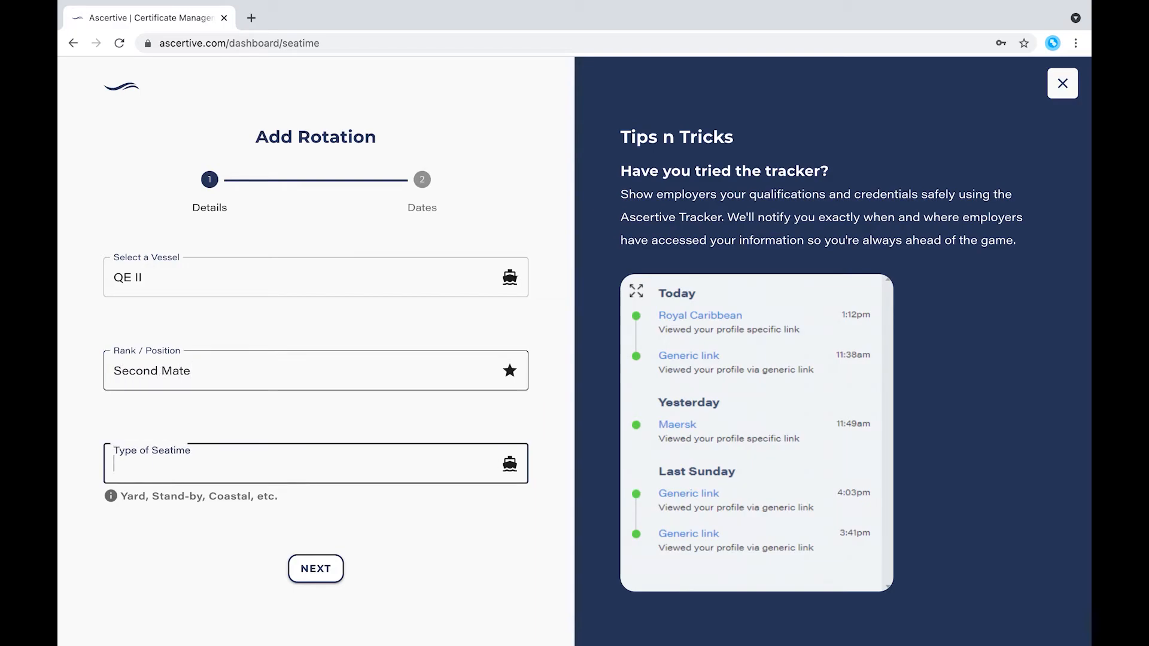
{"action": "type", "text": "Coastal"}
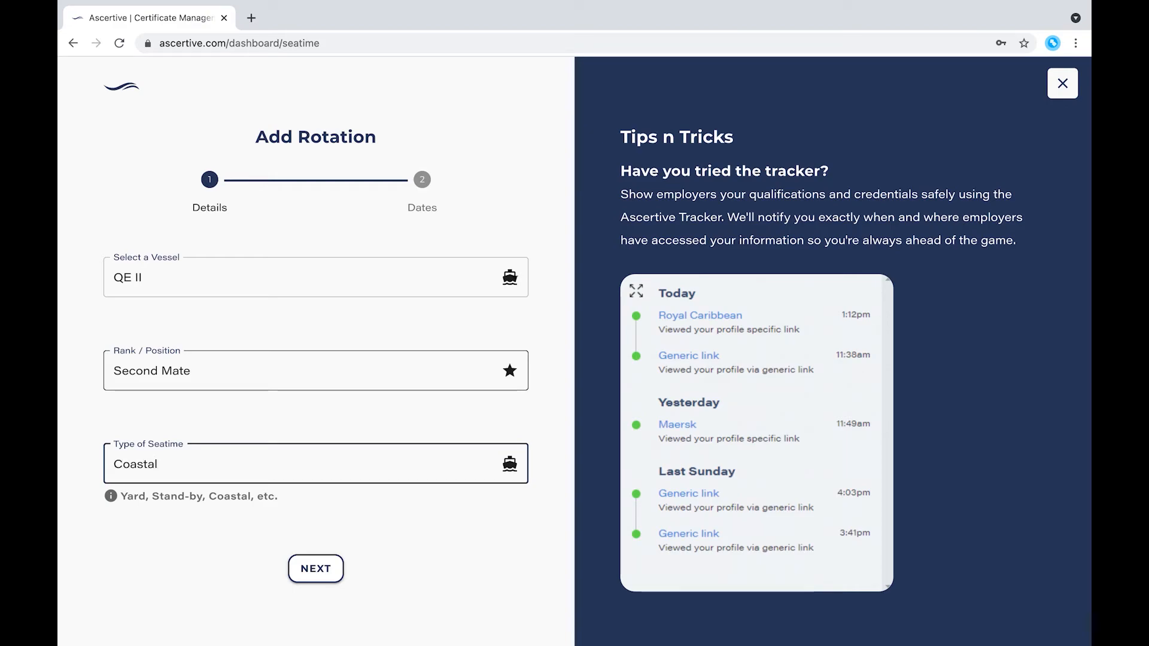
{"action": "left_click", "coordinate": [316, 569]}
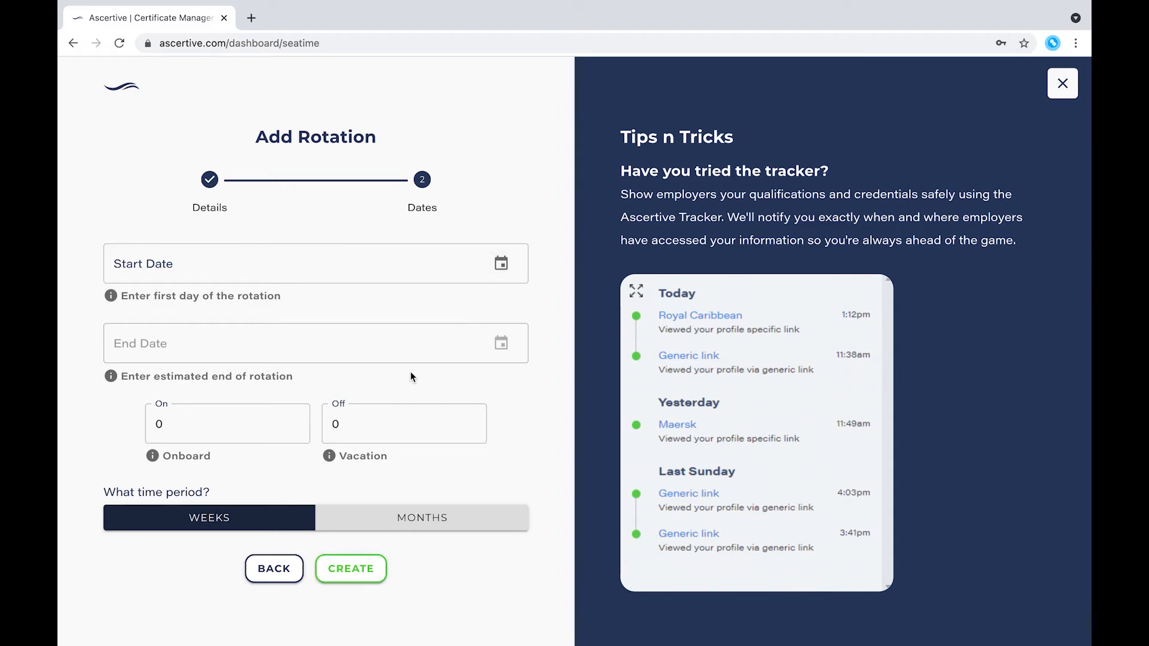
Set the rotation's start date to 08/04/1989.
{"action": "left_click", "coordinate": [504, 270]}
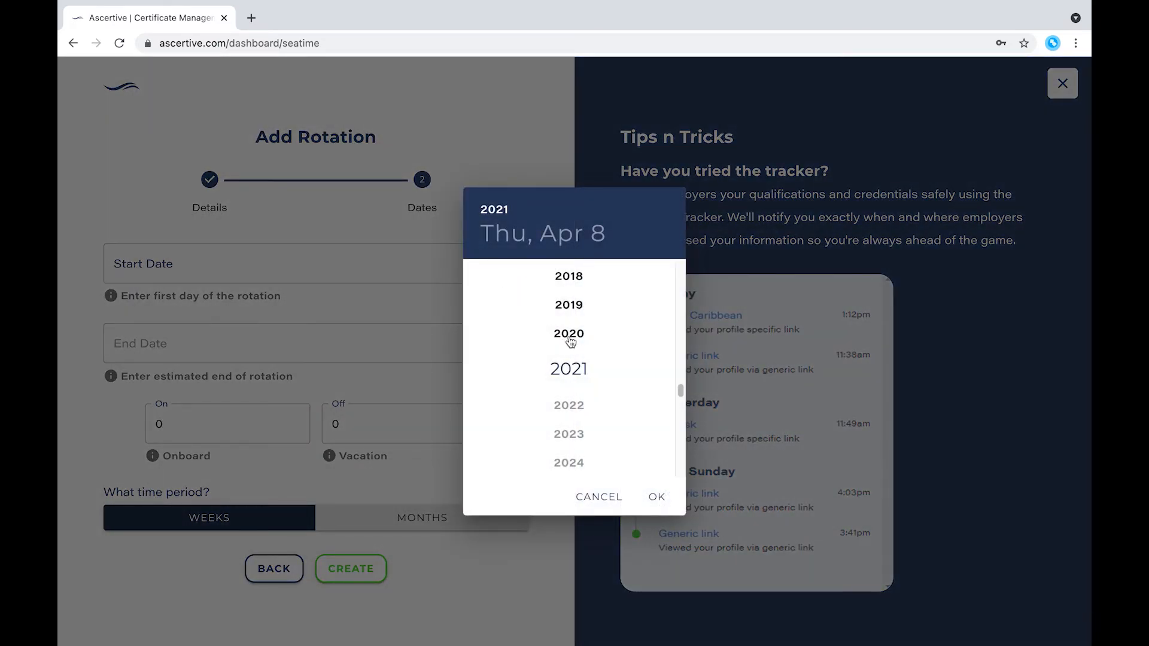
{"action": "scroll", "coordinate": [570, 341], "scroll_direction": "up", "scroll_amount": 8}
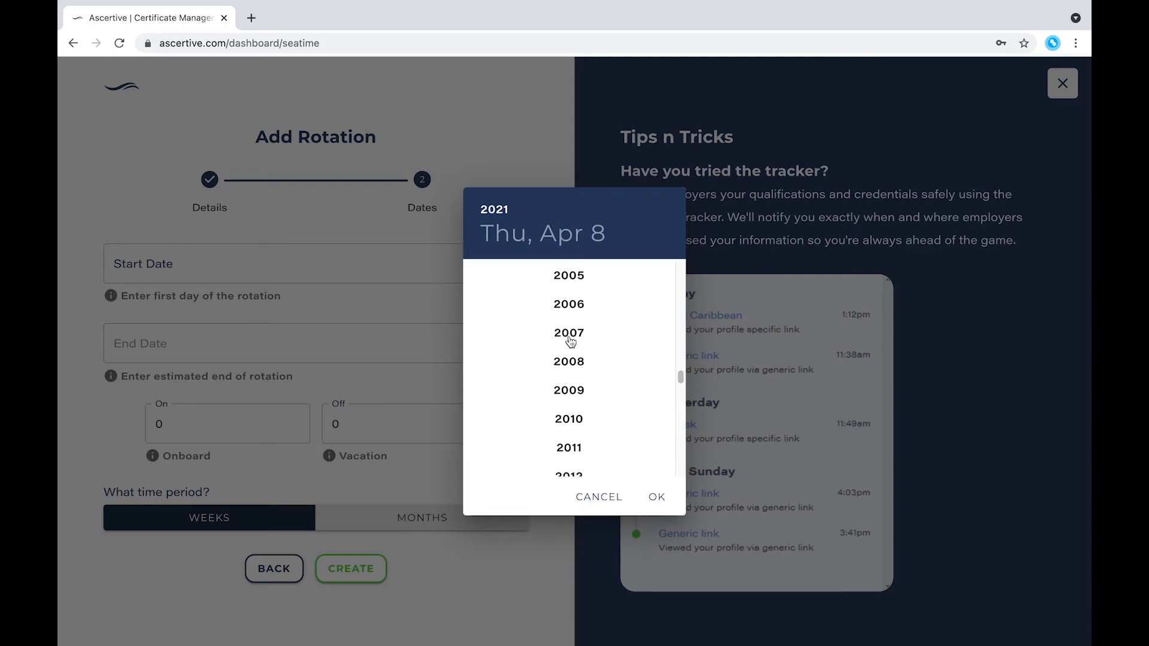
{"action": "scroll", "coordinate": [575, 297], "scroll_direction": "up", "scroll_amount": 6}
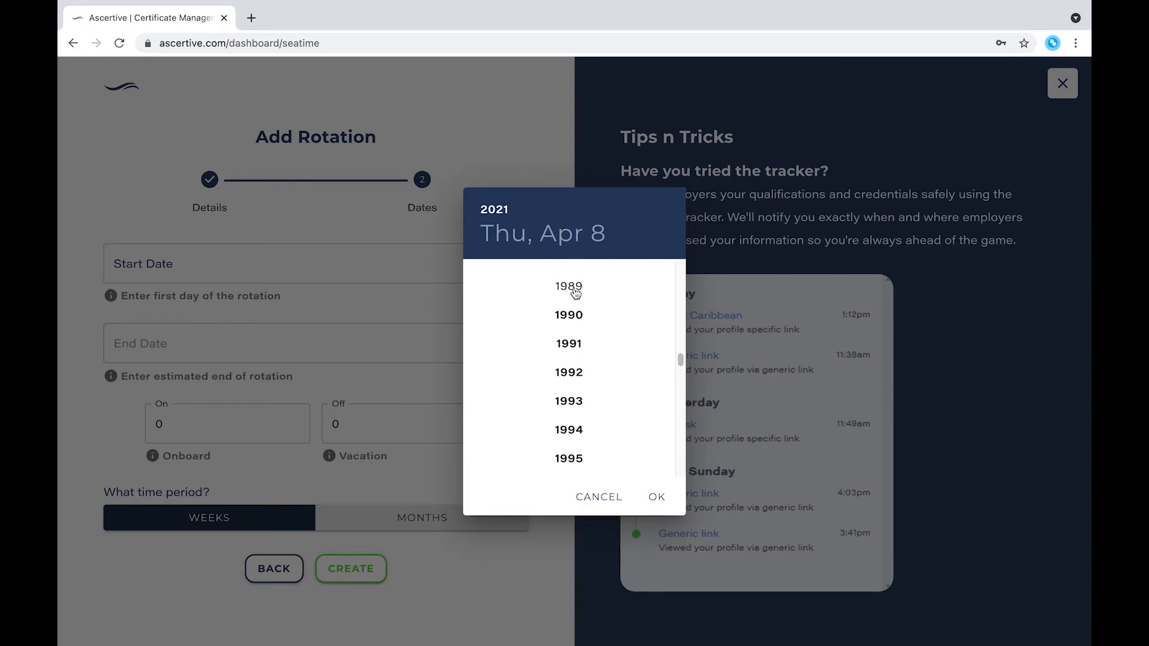
{"action": "left_click", "coordinate": [573, 286]}
{"action": "left_click", "coordinate": [657, 496]}
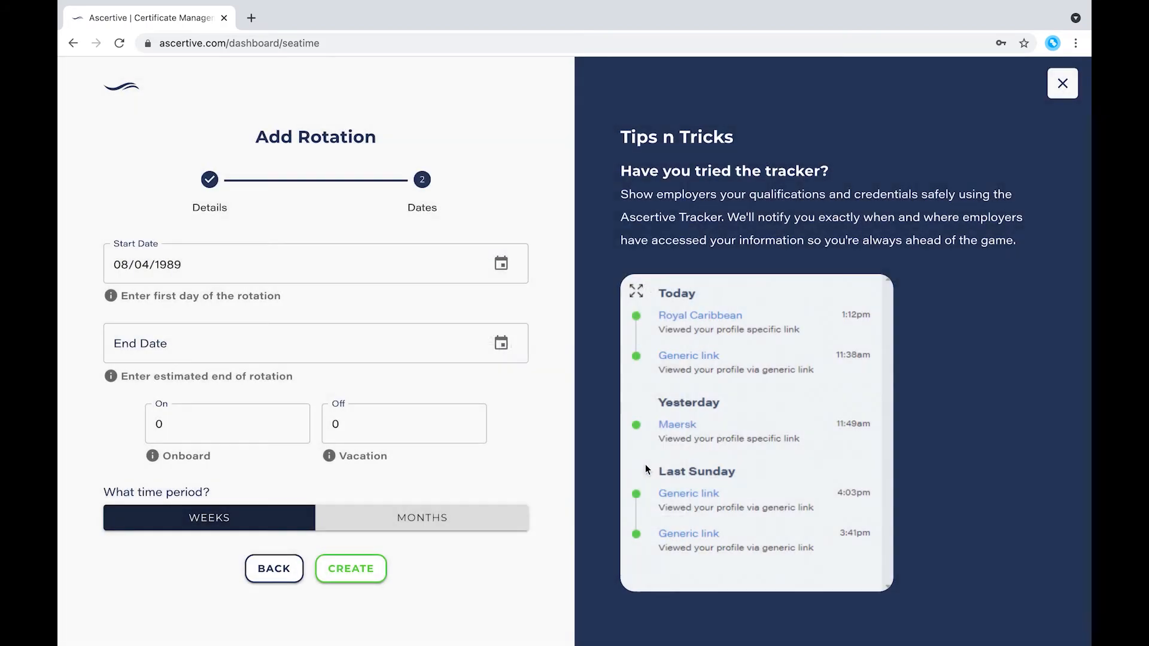
Set the rotation's end date to 08/04/1990.
{"action": "left_click", "coordinate": [506, 343]}
{"action": "scroll", "coordinate": [532, 347], "scroll_direction": "up", "scroll_amount": 13}
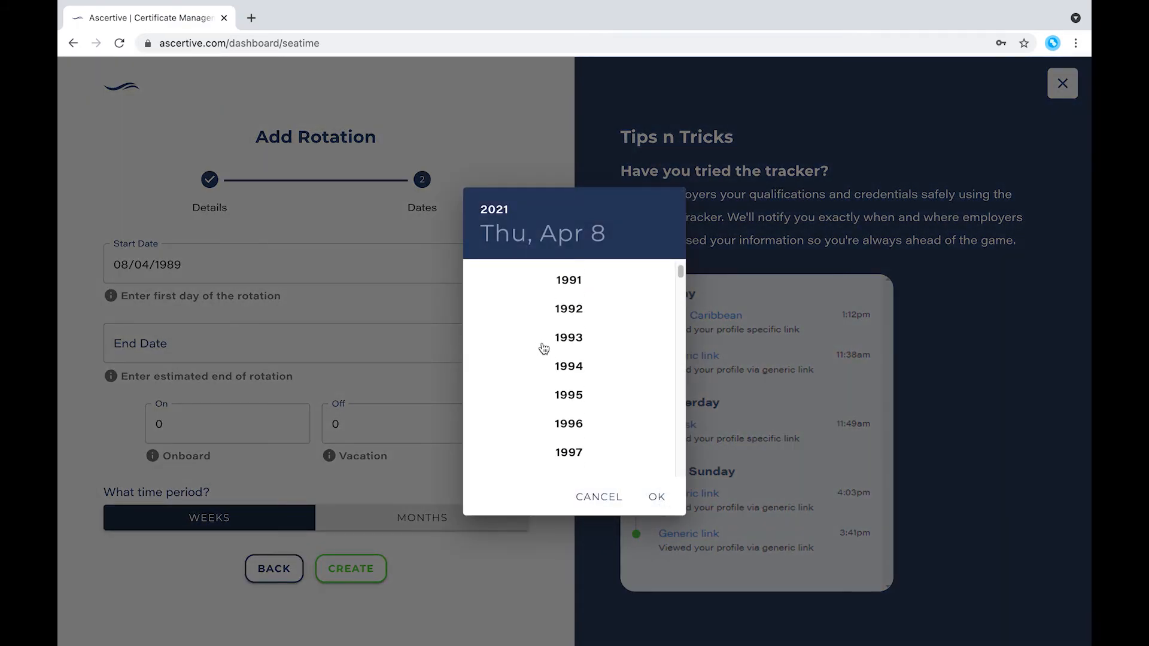
{"action": "scroll", "coordinate": [544, 348], "scroll_direction": "up", "scroll_amount": 1}
{"action": "left_click", "coordinate": [570, 310]}
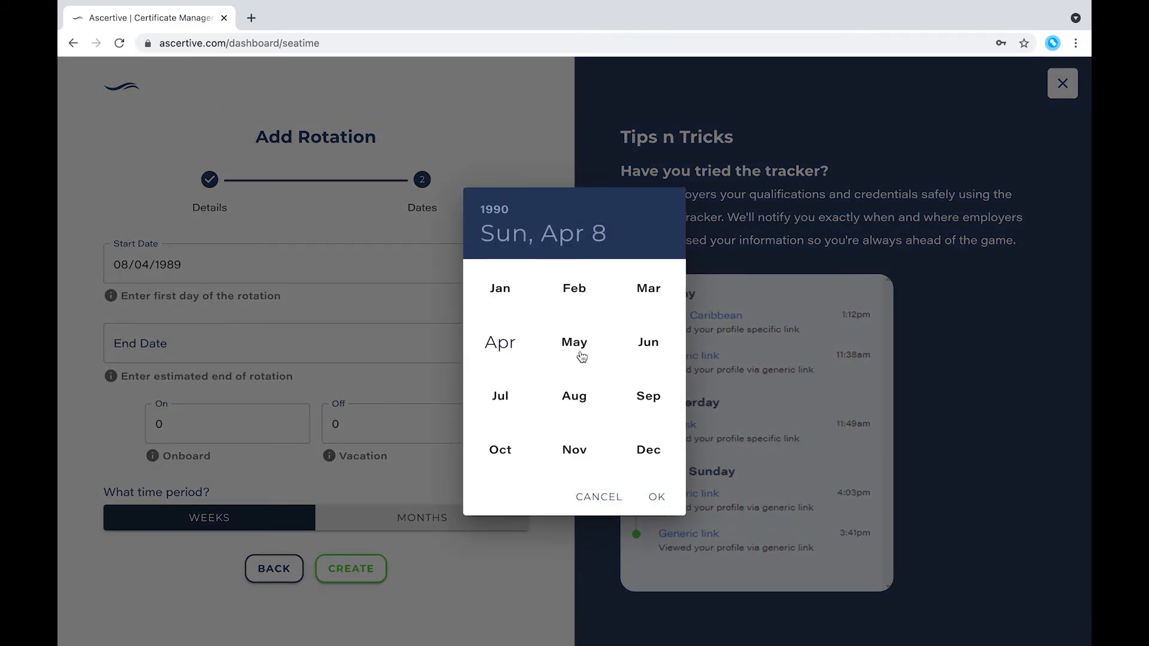
{"action": "left_click", "coordinate": [657, 497]}
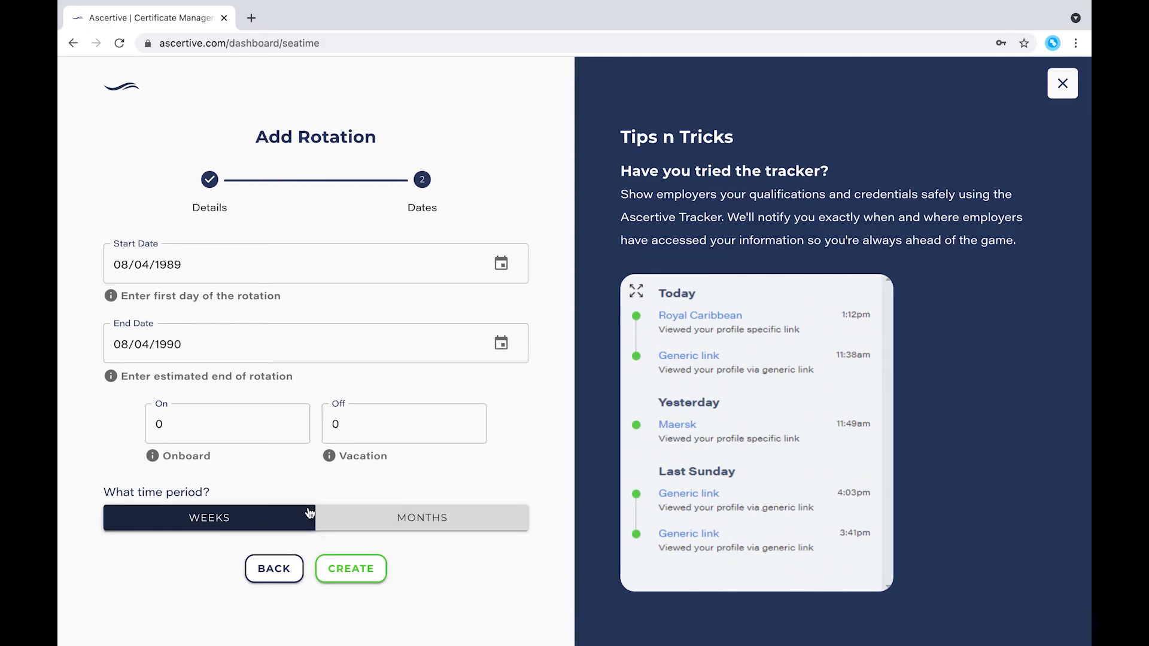
Set the rotation to 6 weeks onboard and 4 weeks of vacation, and create it.
{"action": "left_click", "coordinate": [257, 429]}
{"action": "key", "text": "BackSpace"}
{"action": "left_click", "coordinate": [367, 428]}
{"action": "key", "text": "BackSpace"}
{"action": "type", "text": "4"}
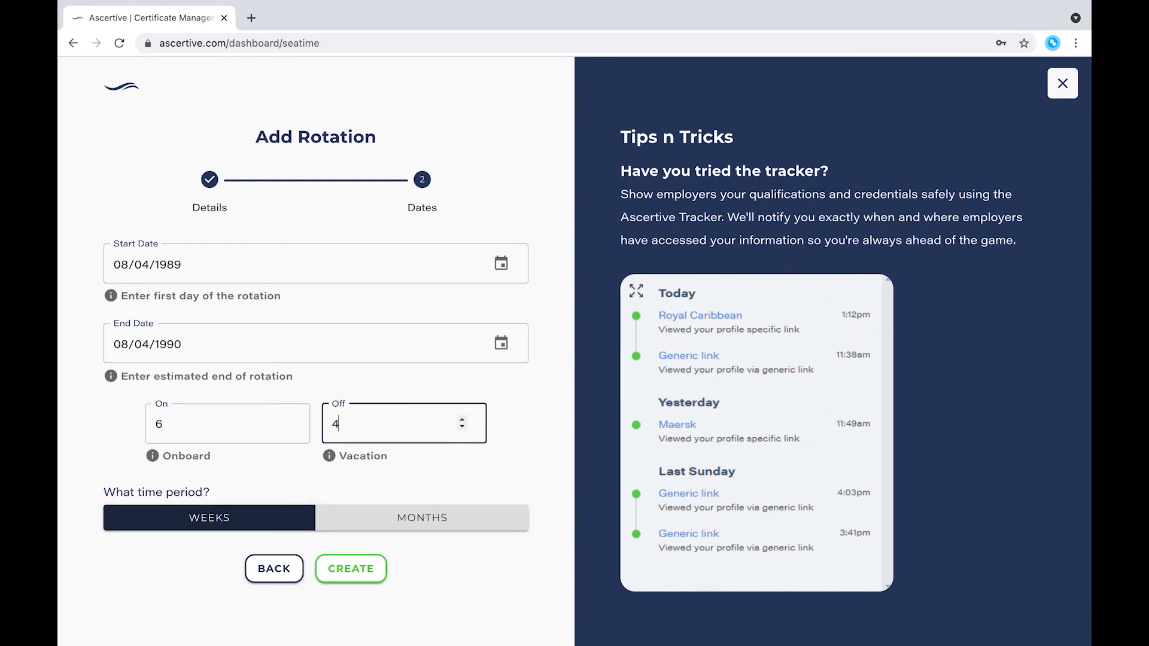
{"action": "left_click", "coordinate": [368, 571]}
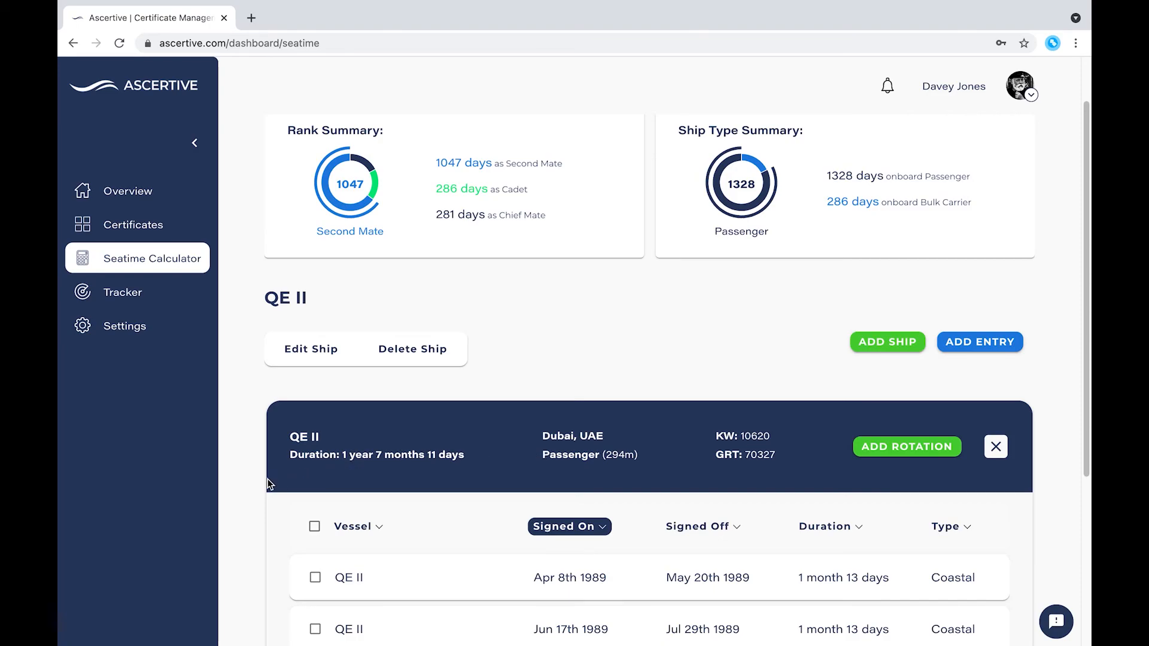
Review the generated QE II rotation entries and the segments of the rank summary chart.
{"action": "scroll", "coordinate": [242, 479], "scroll_direction": "down", "scroll_amount": 3}
{"action": "scroll", "coordinate": [243, 484], "scroll_direction": "down", "scroll_amount": 2}
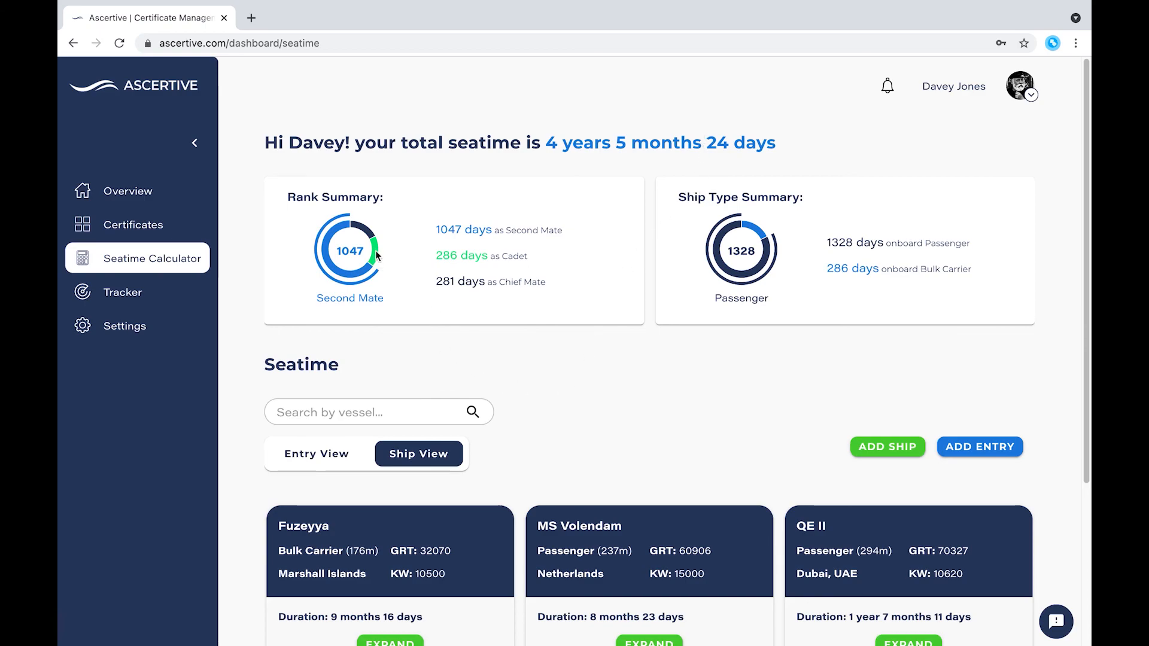
{"action": "mouse_move", "coordinate": [352, 228]}
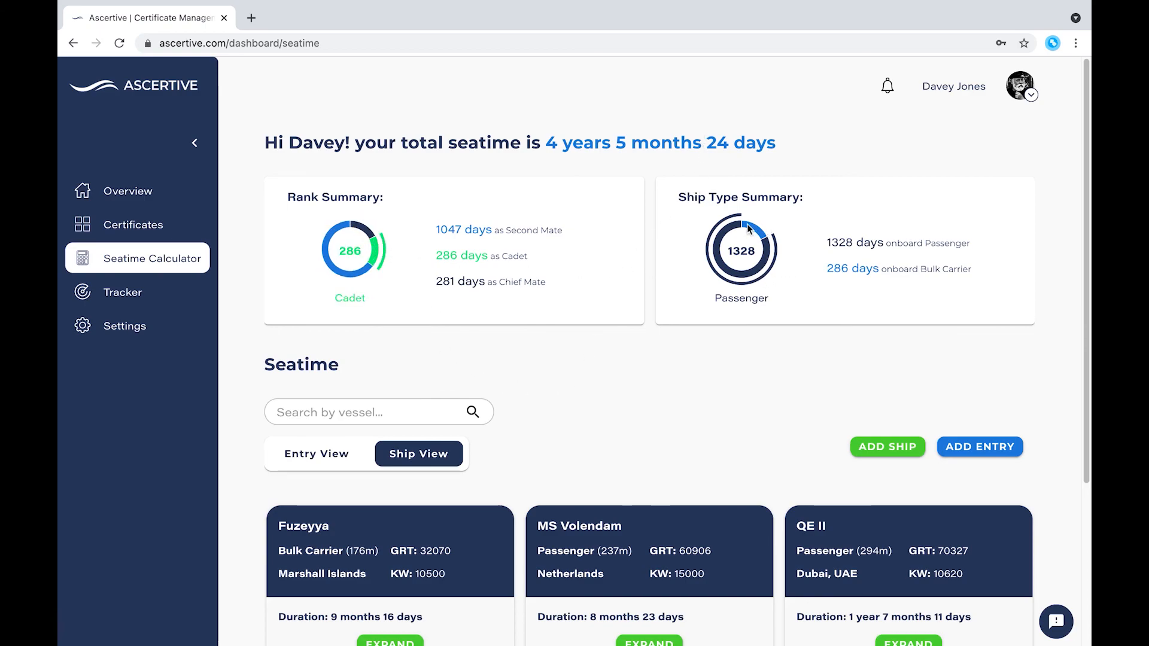